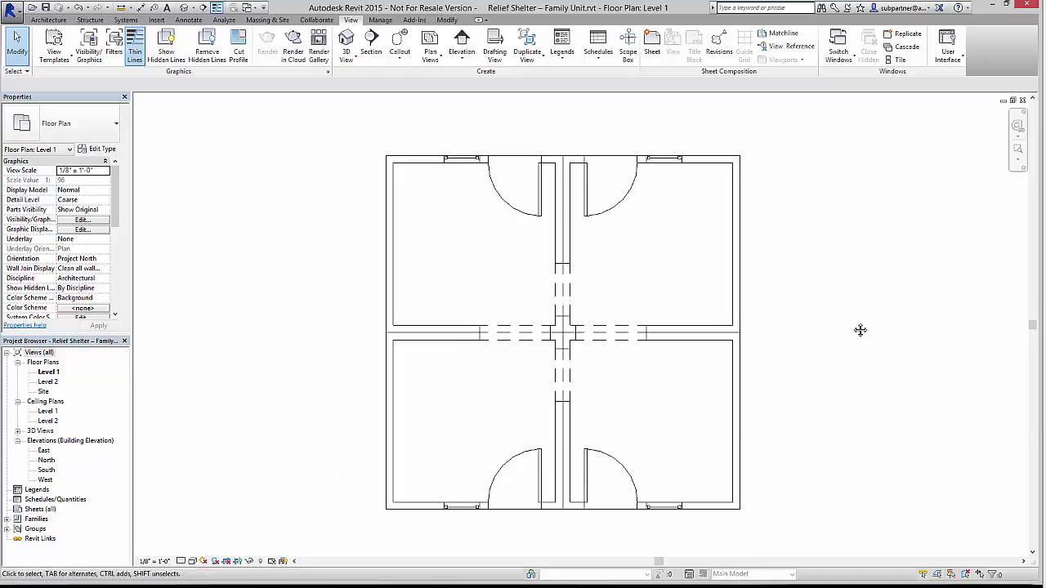
# Delete every exterior door except the upper-left room's, plus the door openings in the right-hand rooms' interior walls
pyautogui.click(619, 211)
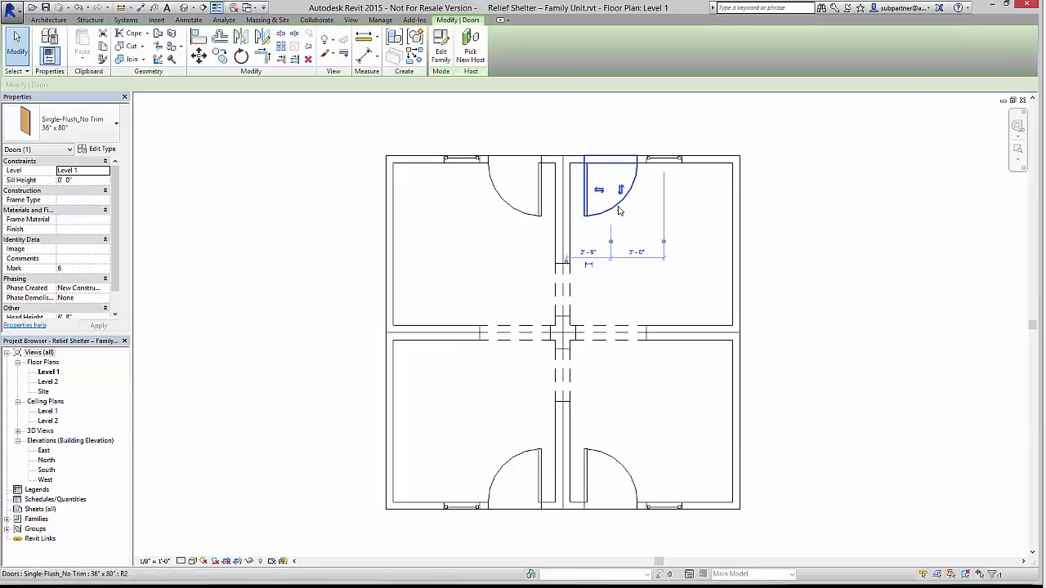
pyautogui.keyDown('ctrl'); pyautogui.click(606, 455); pyautogui.keyUp('ctrl')
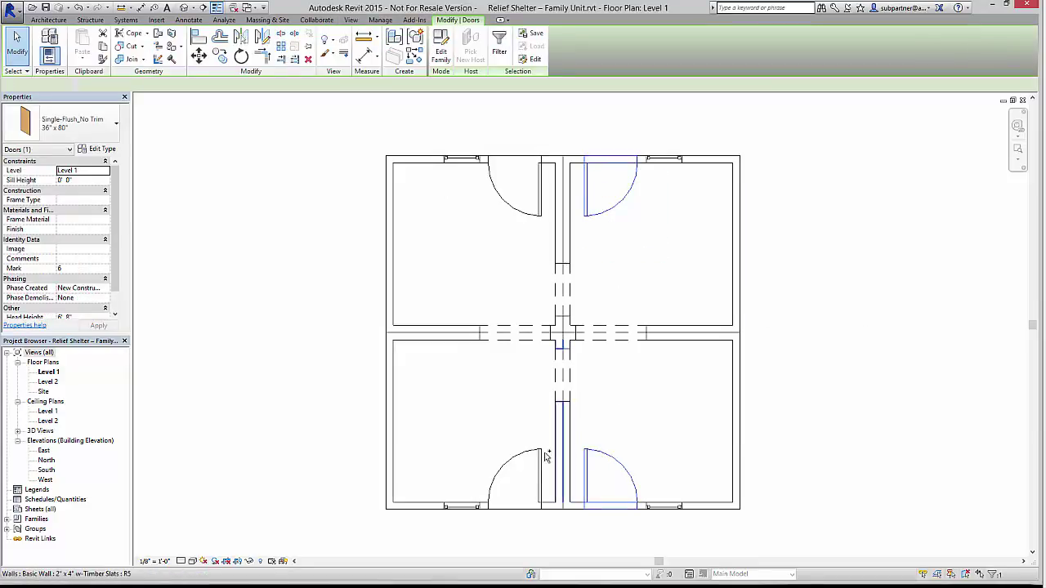
pyautogui.press('Delete')
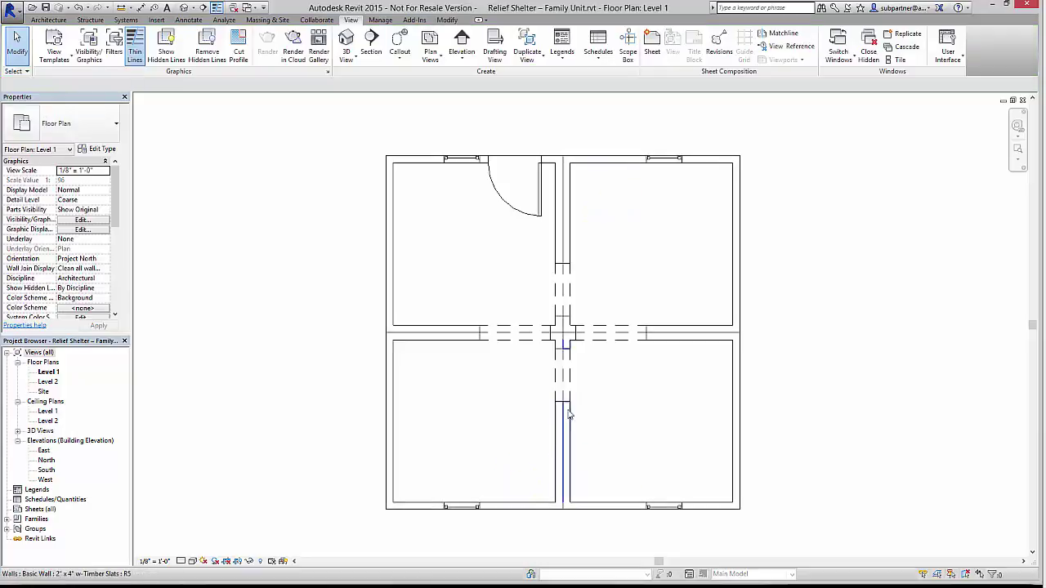
pyautogui.click(567, 380)
pyautogui.keyDown('ctrl'); pyautogui.click(610, 332); pyautogui.keyUp('ctrl')
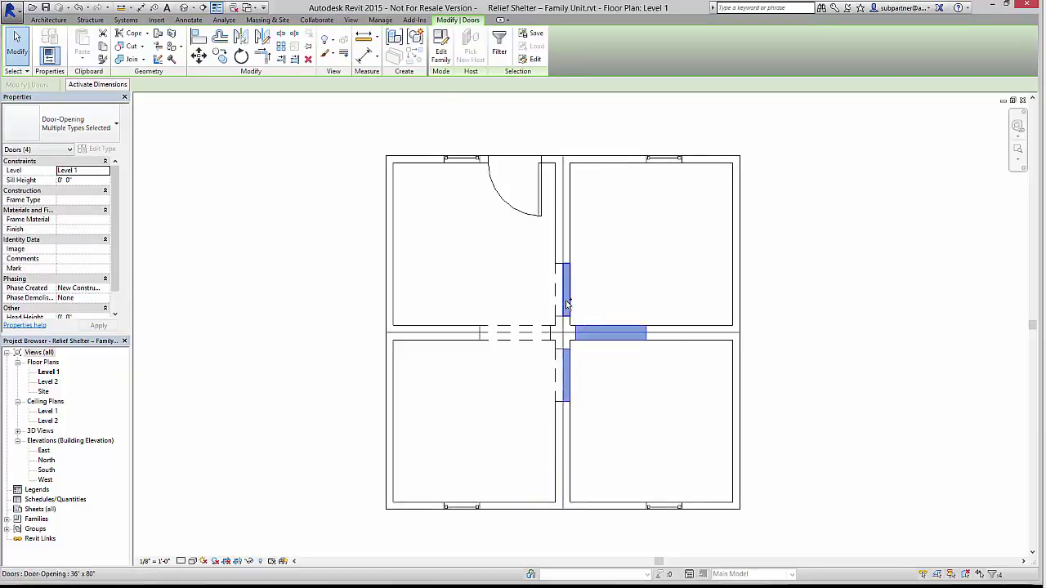
pyautogui.press('Delete')
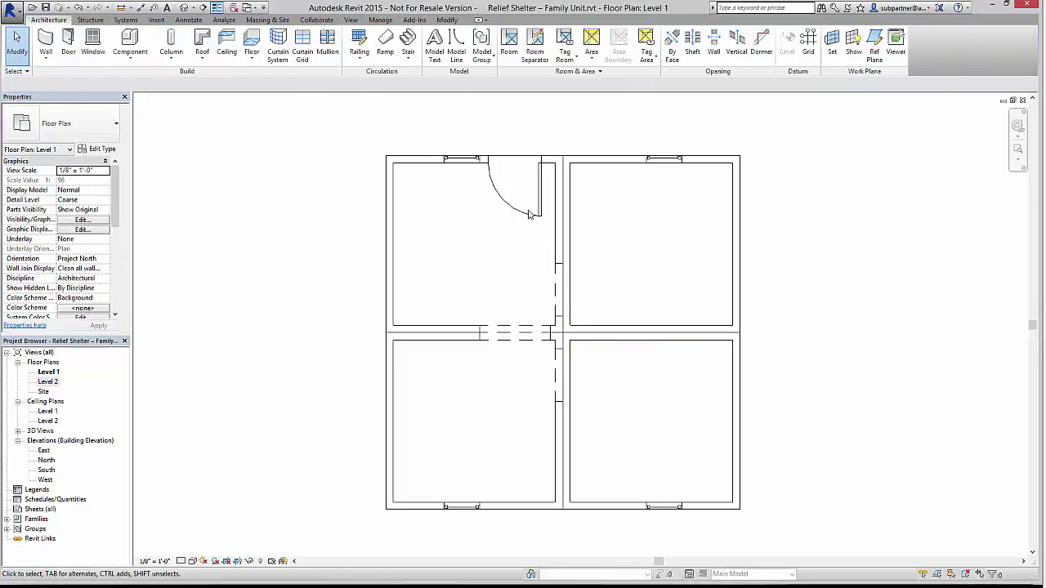
# Place a door matching the upper-left exterior door in the upper-right room's central wall, about 2' 5" from the horizontal dividing wall
pyautogui.click(529, 215)
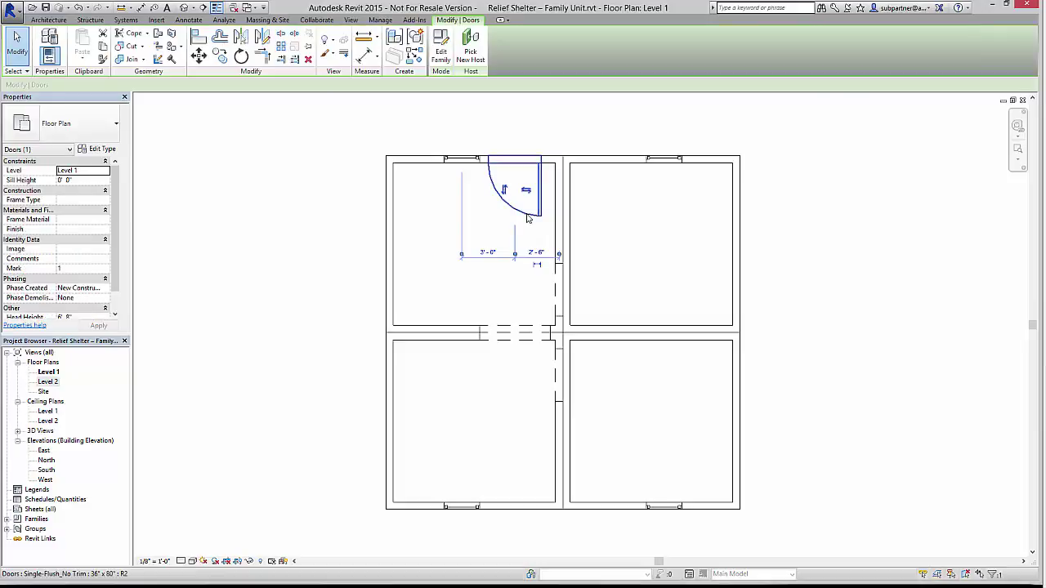
pyautogui.rightClick(528, 217)
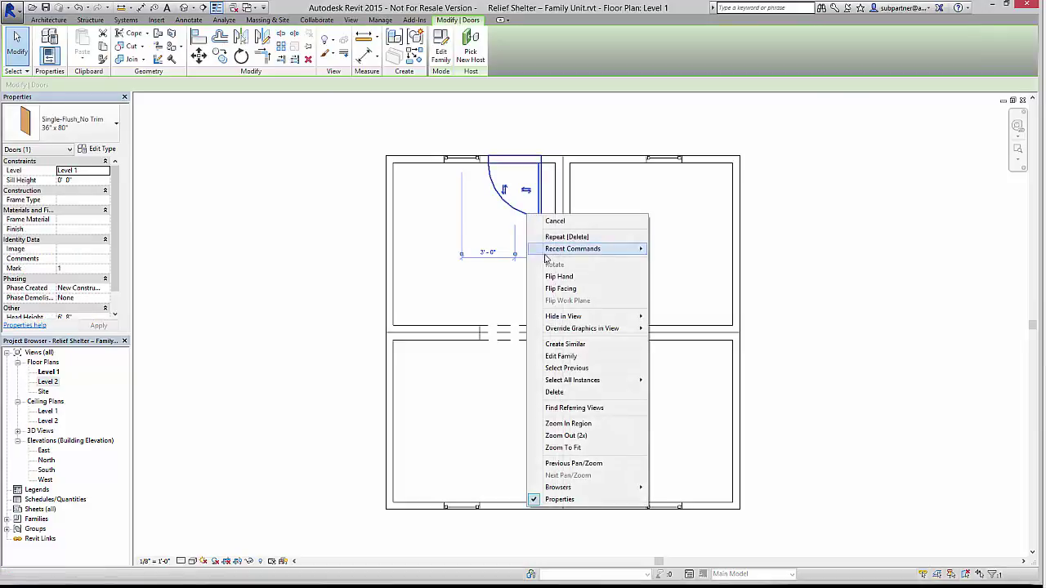
pyautogui.click(564, 344)
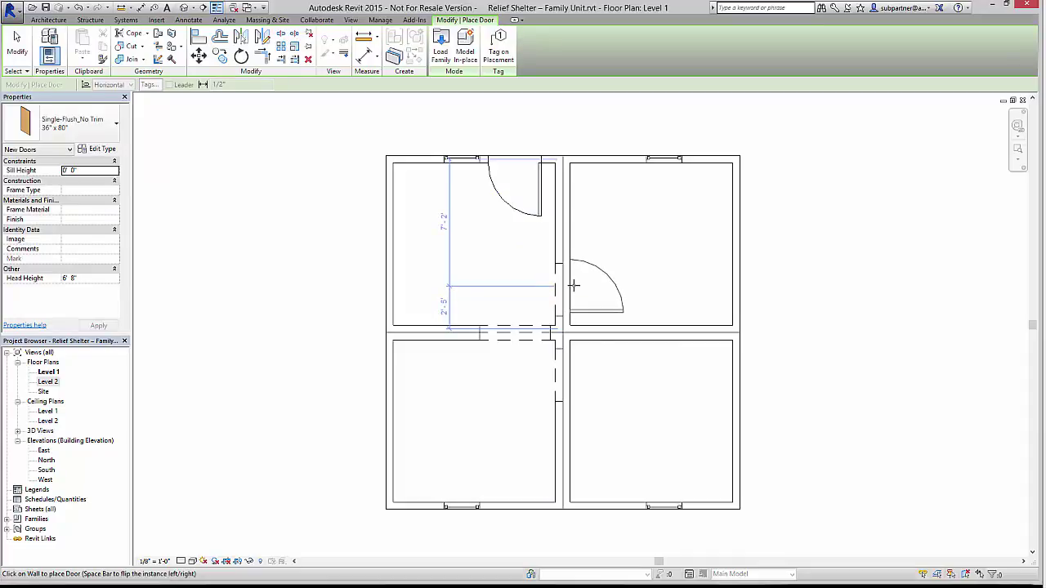
pyautogui.click(574, 285)
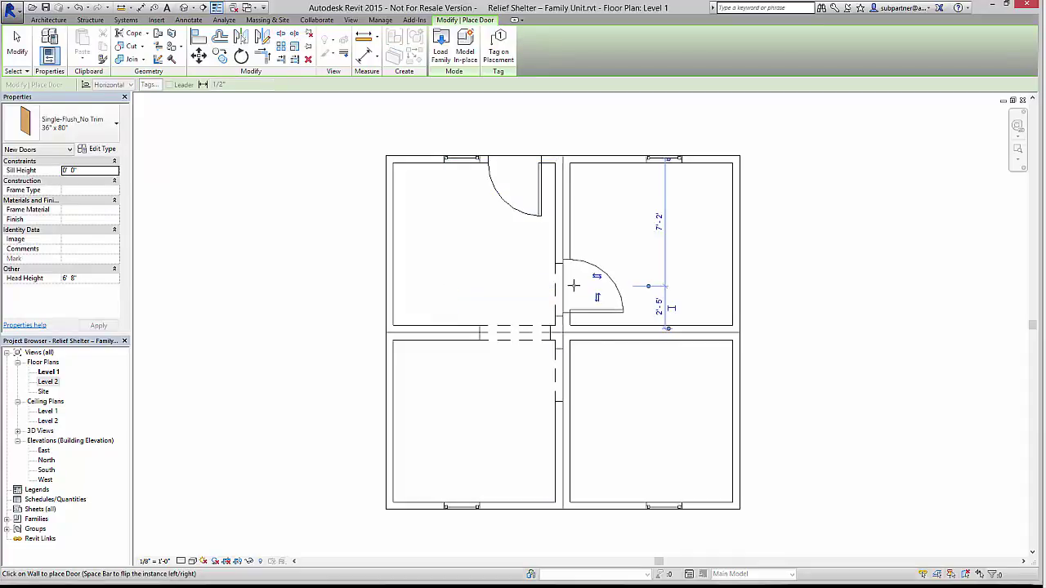
pyautogui.press('Escape')
pyautogui.press('Escape')
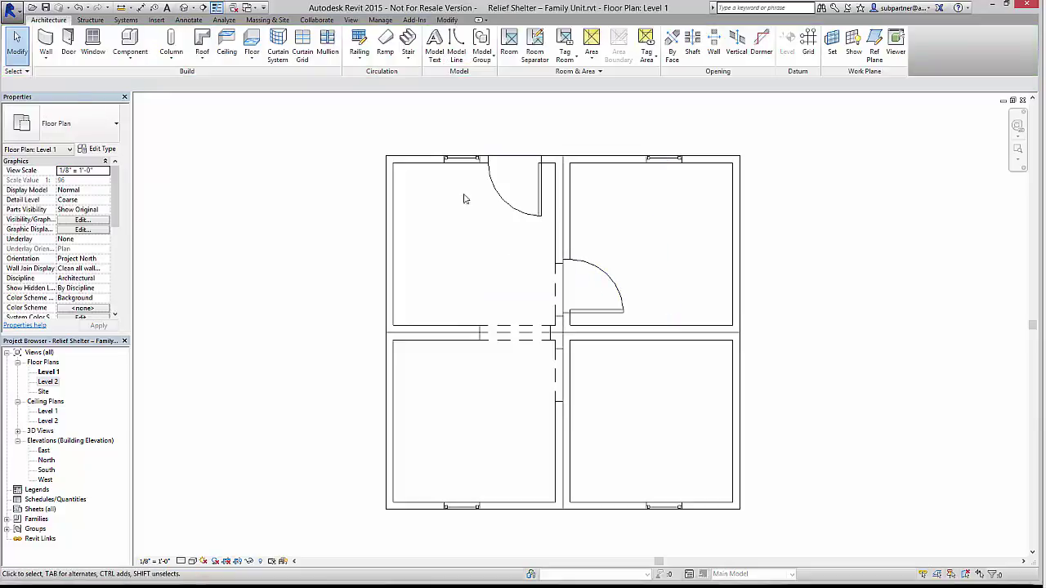
# Align the adjoining wall's opening with the new upper-right room door and lock the alignment
pyautogui.click(438, 21)
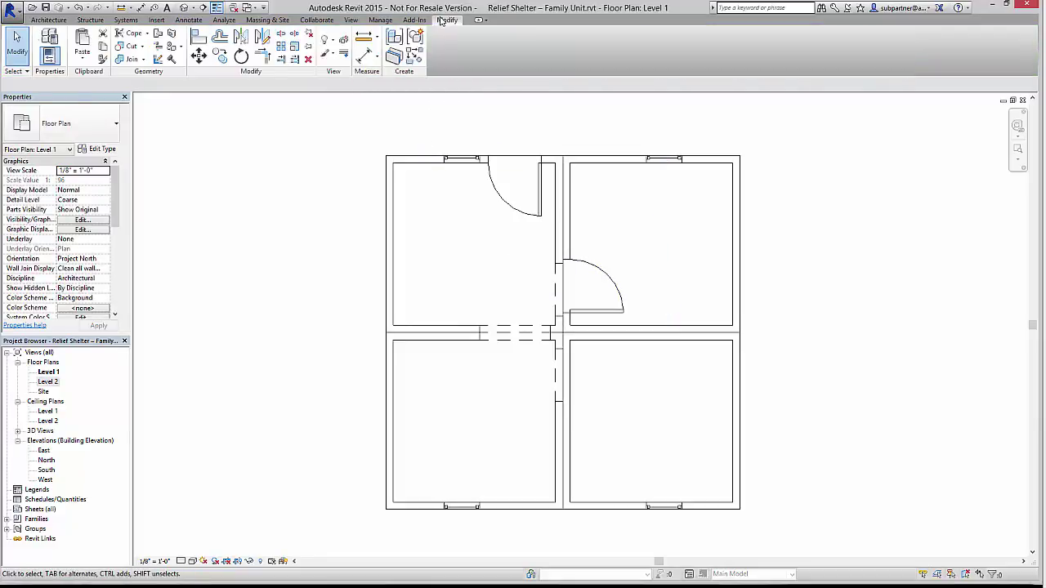
pyautogui.click(200, 46)
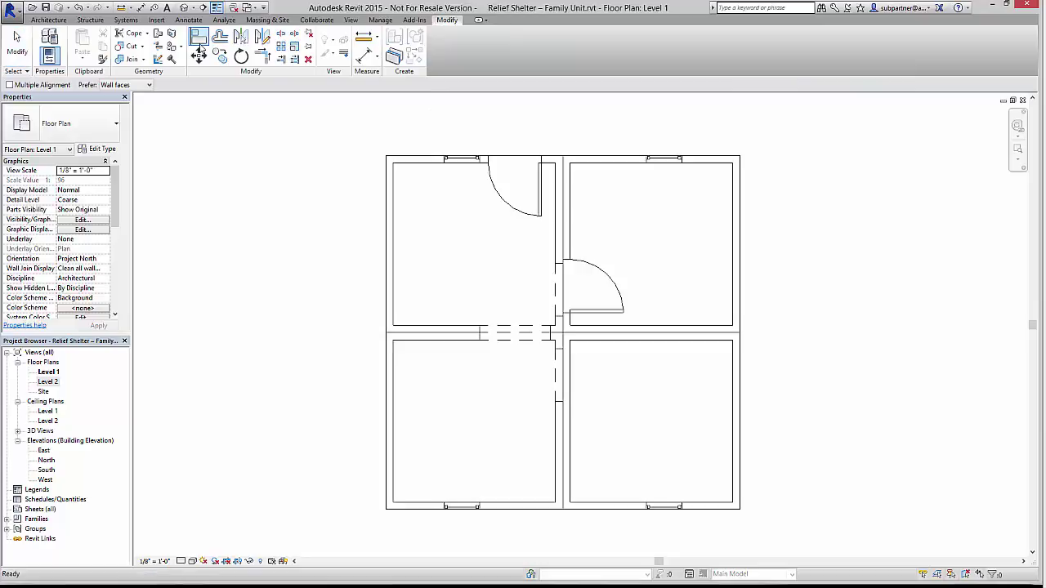
pyautogui.click(571, 316)
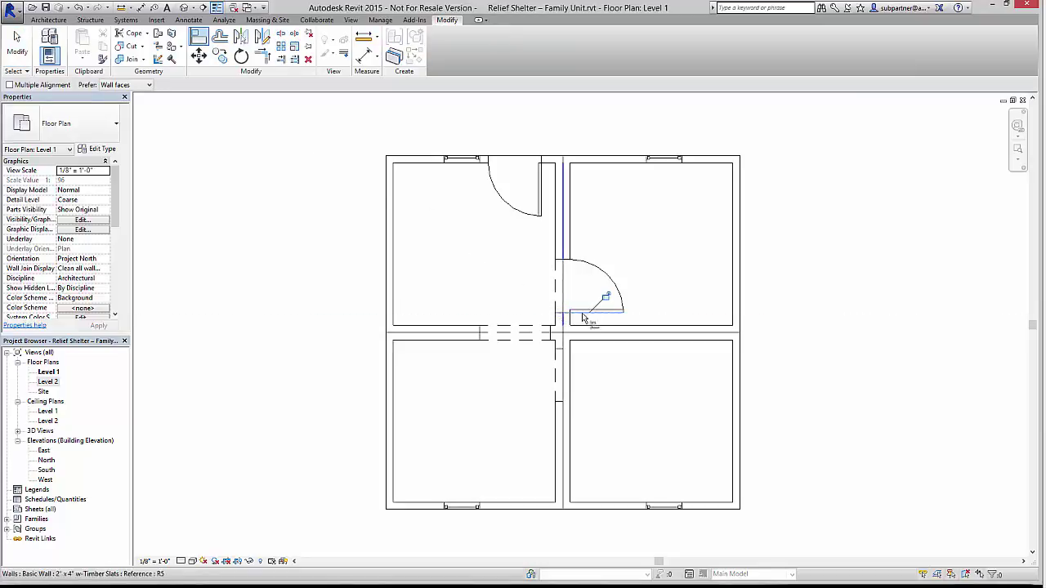
pyautogui.click(602, 299)
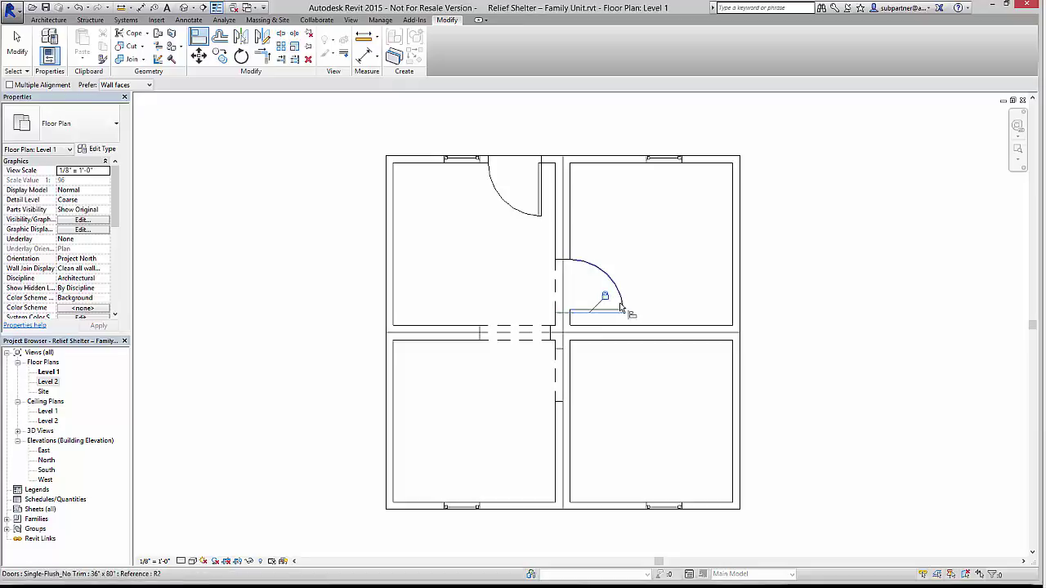
pyautogui.press('Escape')
pyautogui.press('Escape')
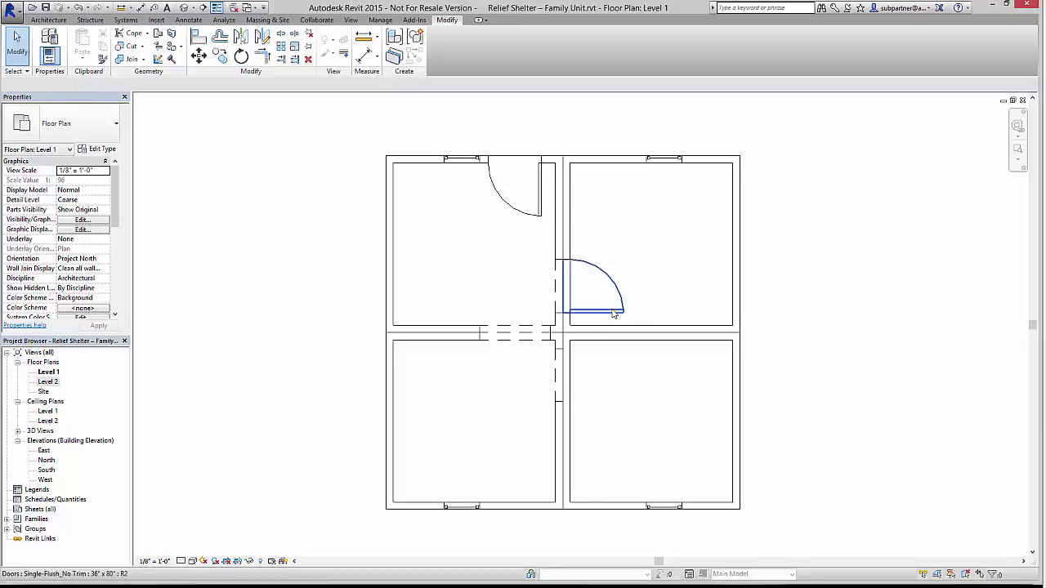
# Measure the upper-right room door from its lower edge and set its distance to the horizontal dividing wall to 6"
pyautogui.click(614, 312)
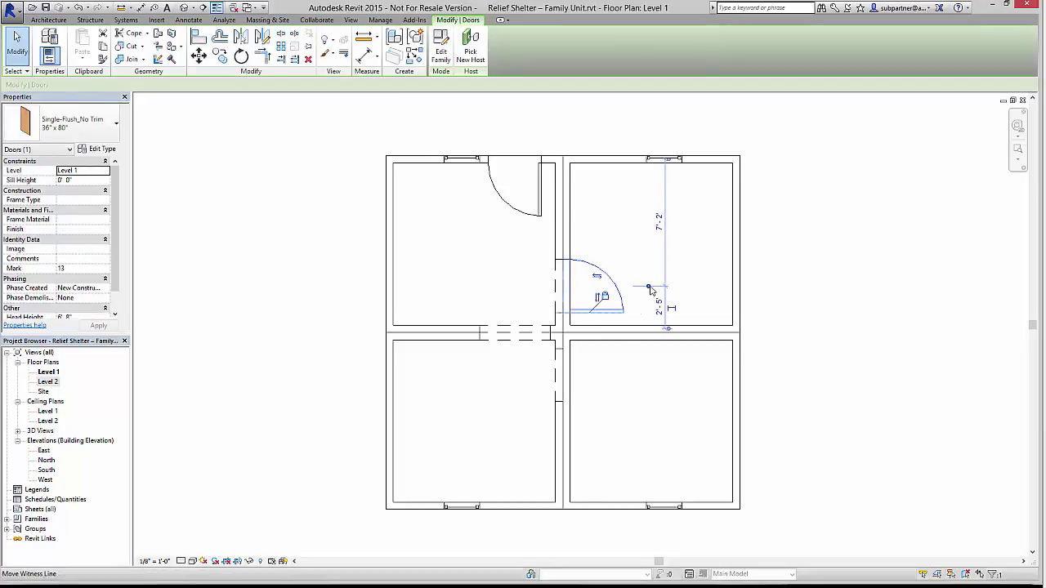
pyautogui.moveTo(651, 290); pyautogui.dragTo(649, 312)
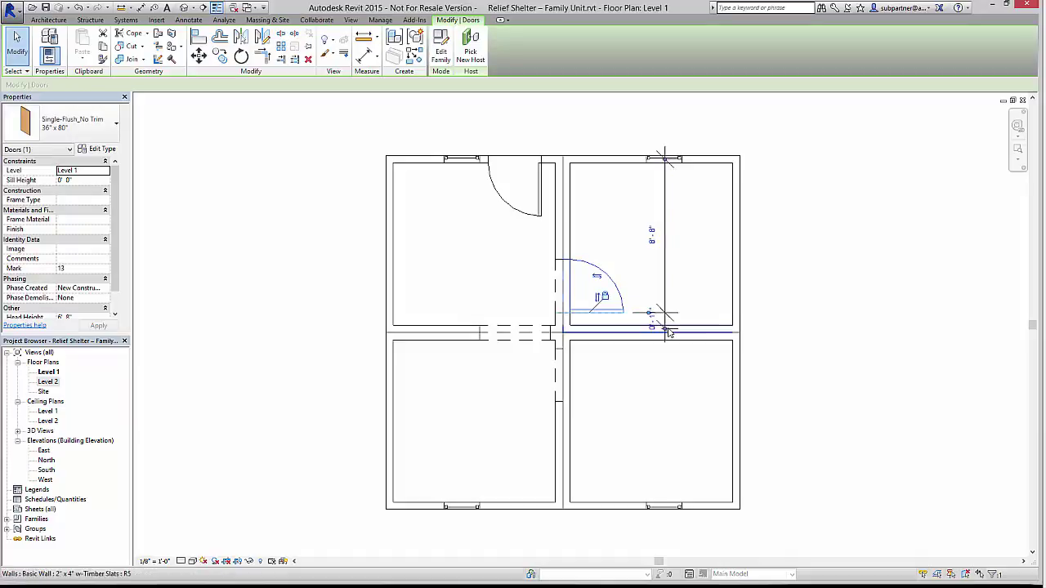
pyautogui.click(659, 317)
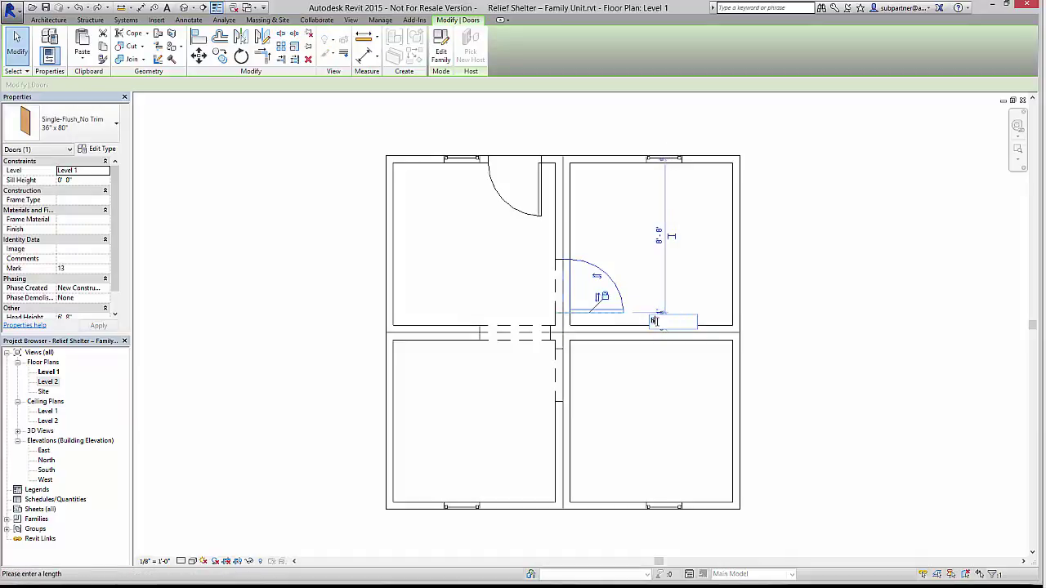
pyautogui.write('6"')
pyautogui.press('Return')
pyautogui.click(656, 353)
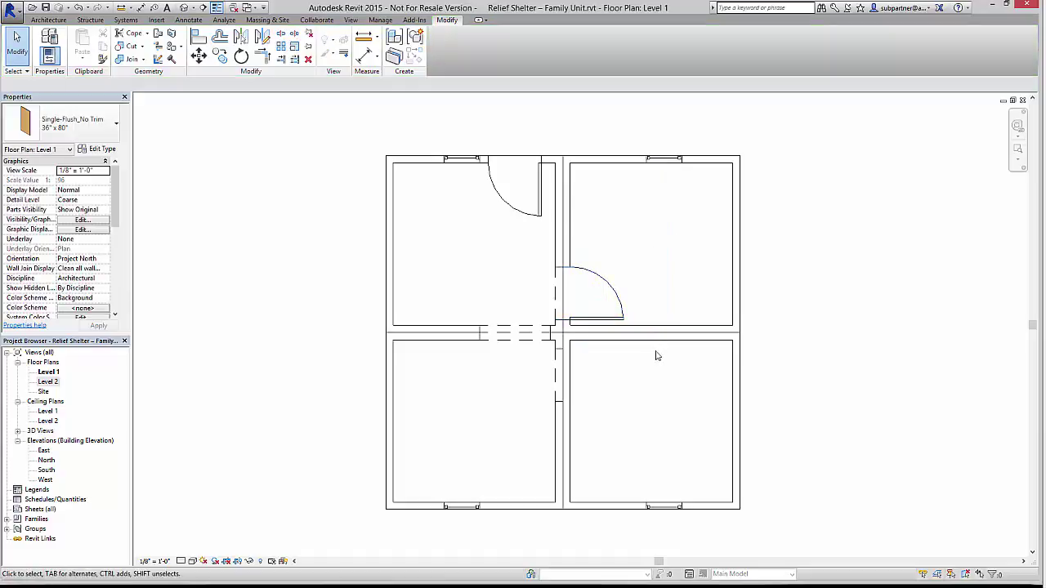
# Place a matching door in the lower-right room's central wall and align it with the opening in the adjoining wall
pyautogui.click(618, 315)
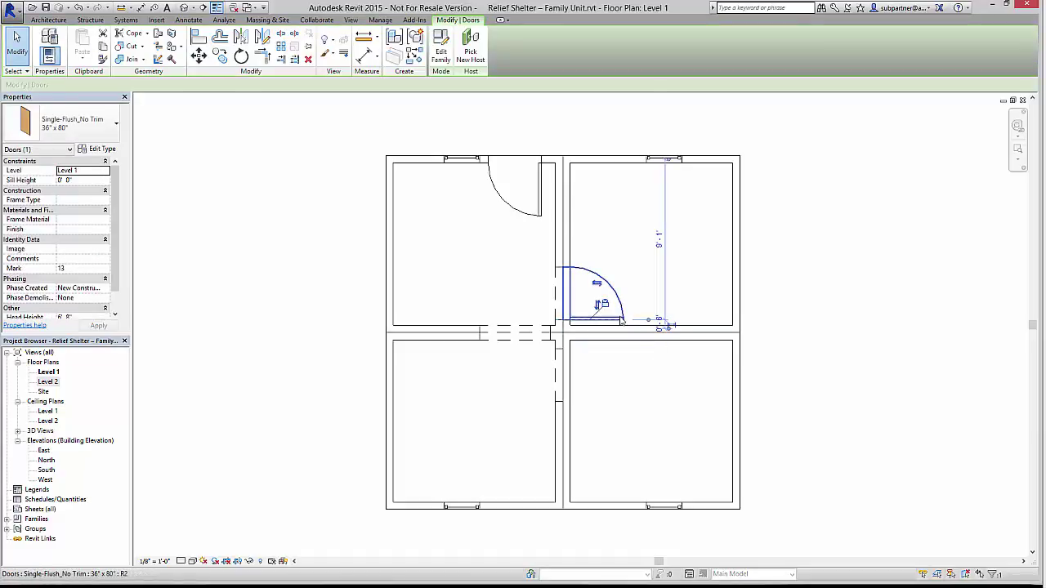
pyautogui.rightClick(618, 318)
pyautogui.click(645, 154)
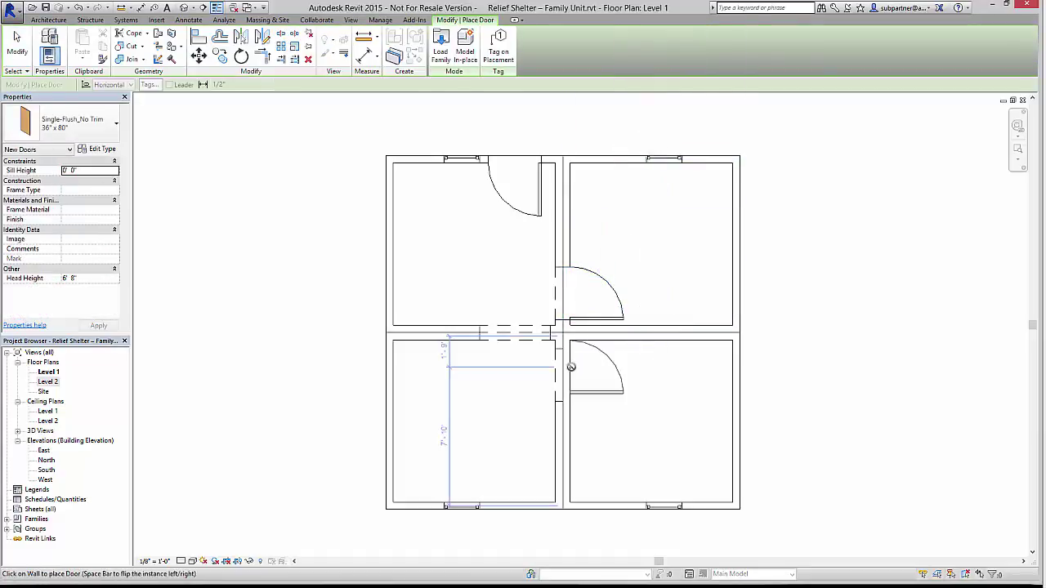
pyautogui.click(570, 383)
pyautogui.press('Escape')
pyautogui.press('Escape')
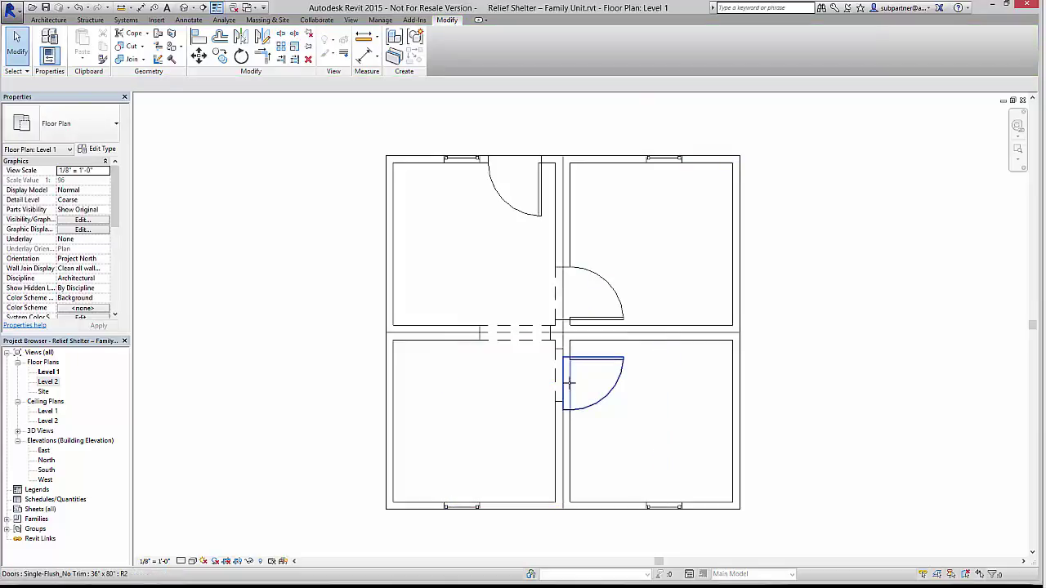
pyautogui.click(198, 37)
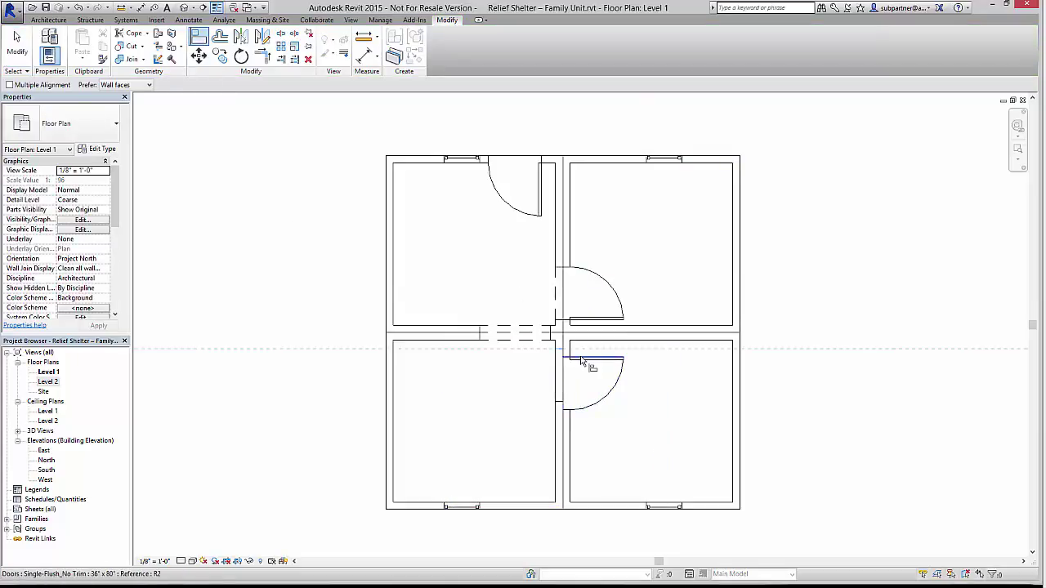
pyautogui.press('Escape')
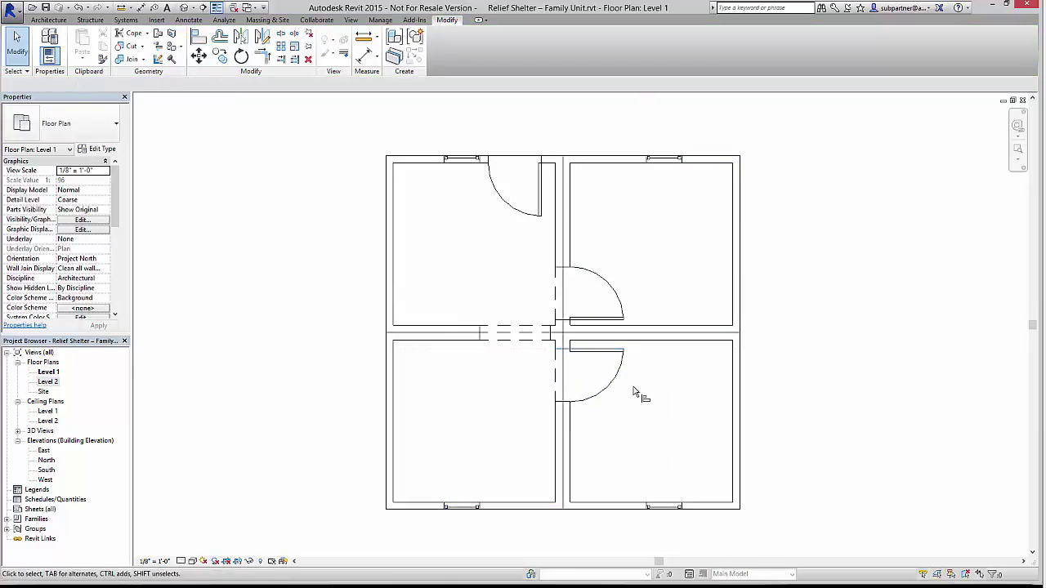
# Set the distance from the central wall to 1' 6" for the windows of the upper-right and lower-right rooms
pyautogui.click(656, 159)
pyautogui.click(613, 108)
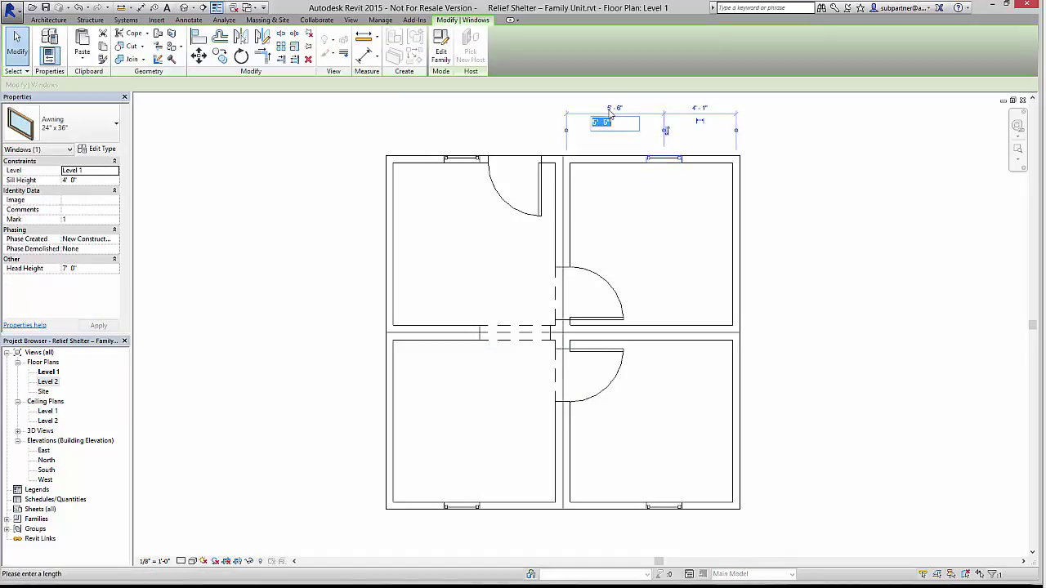
pyautogui.write('1')
pyautogui.press('Return')
pyautogui.click(665, 506)
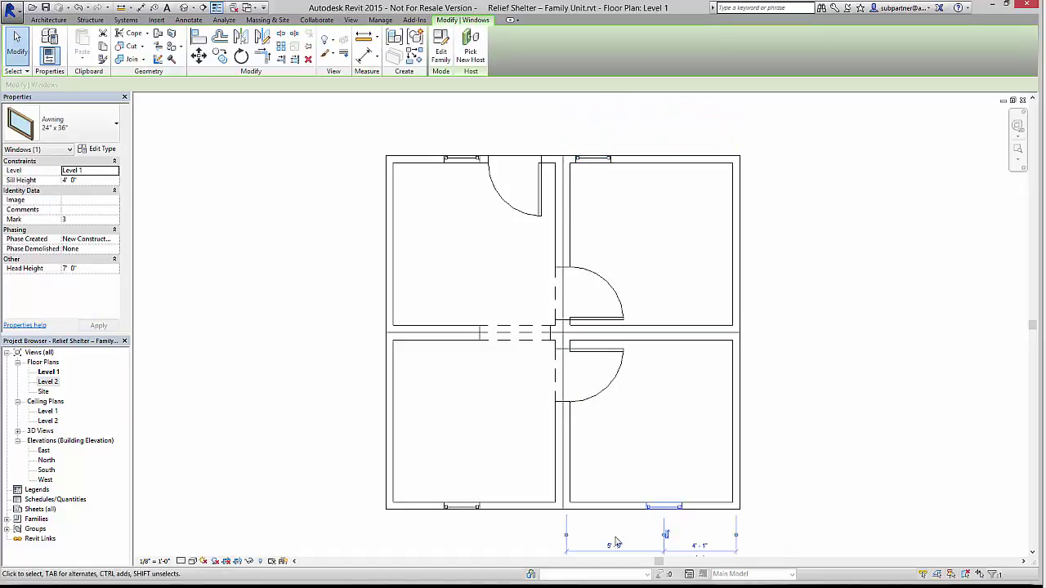
pyautogui.click(611, 546)
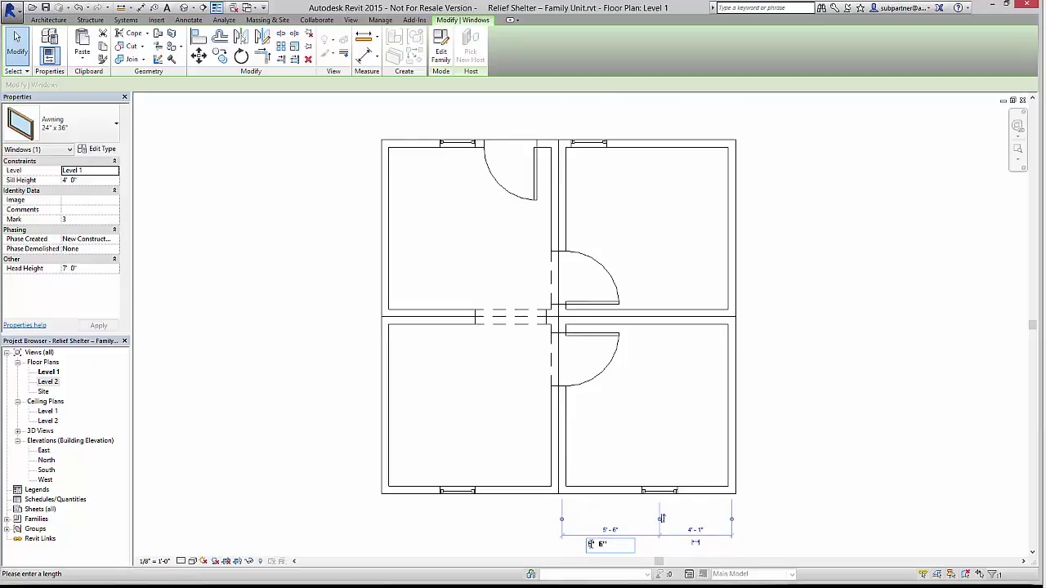
pyautogui.write('1\' 6"')
pyautogui.press('Return')
# Set the lower-left room window's distance from the central wall to 1' 6"
pyautogui.click(458, 490)
pyautogui.click(494, 528)
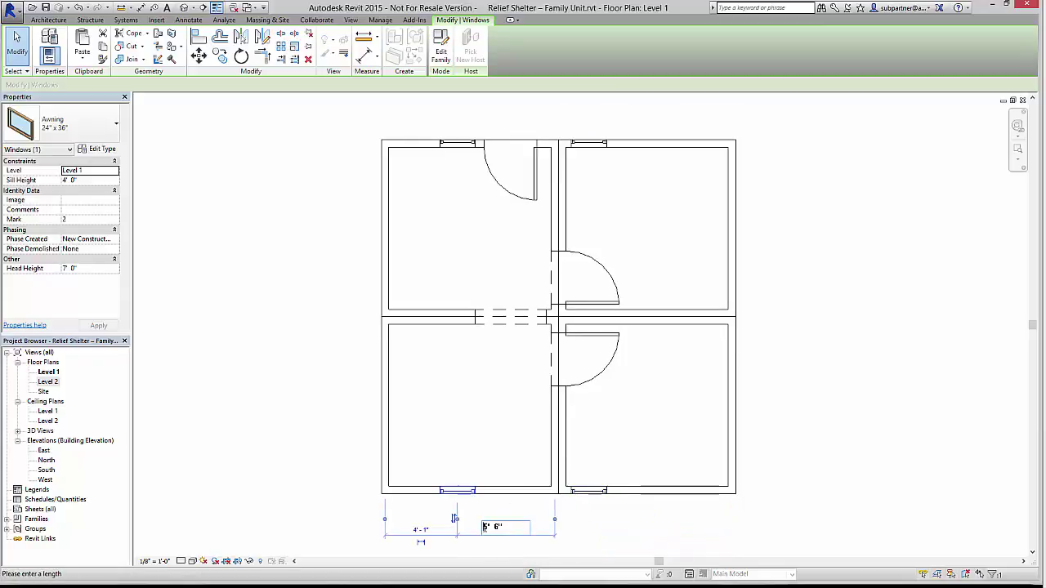
pyautogui.write('1\' 6"')
pyautogui.press('Return')
pyautogui.press('Escape')
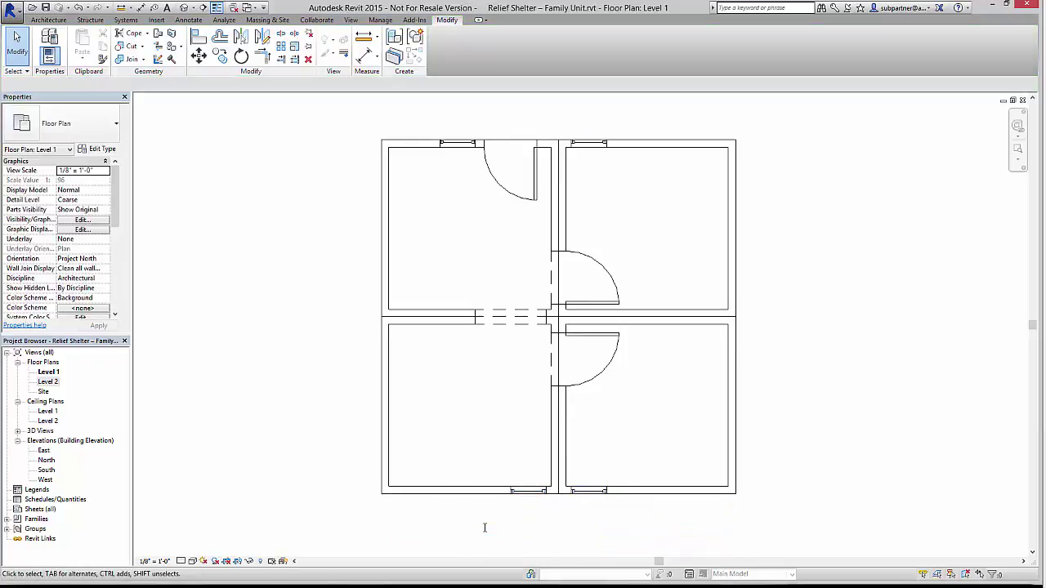
# Draw an Interior - 3 1/8" Partition (1-hr) wall vertically through the middle of the lower-left room, spanning its full depth
pyautogui.click(51, 19)
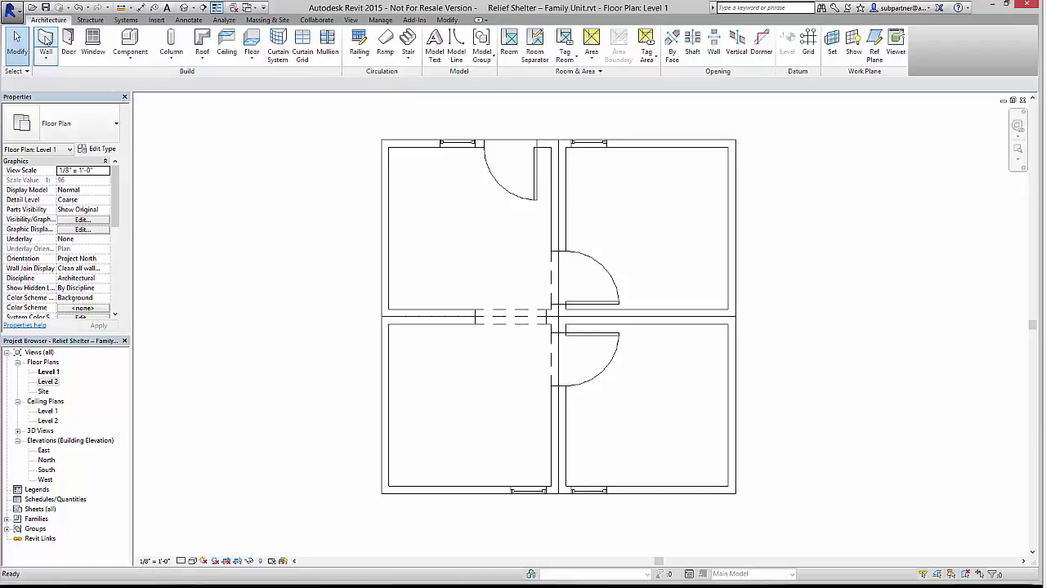
pyautogui.click(49, 37)
pyautogui.click(74, 123)
pyautogui.scroll(-2, 98, 303)
pyautogui.click(90, 335)
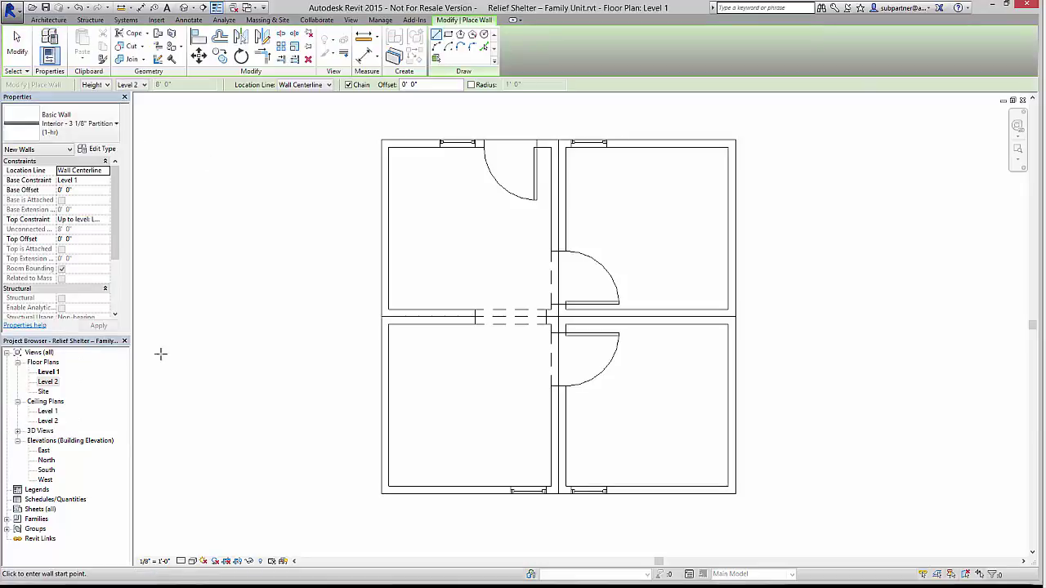
pyautogui.click(471, 325)
pyautogui.click(468, 488)
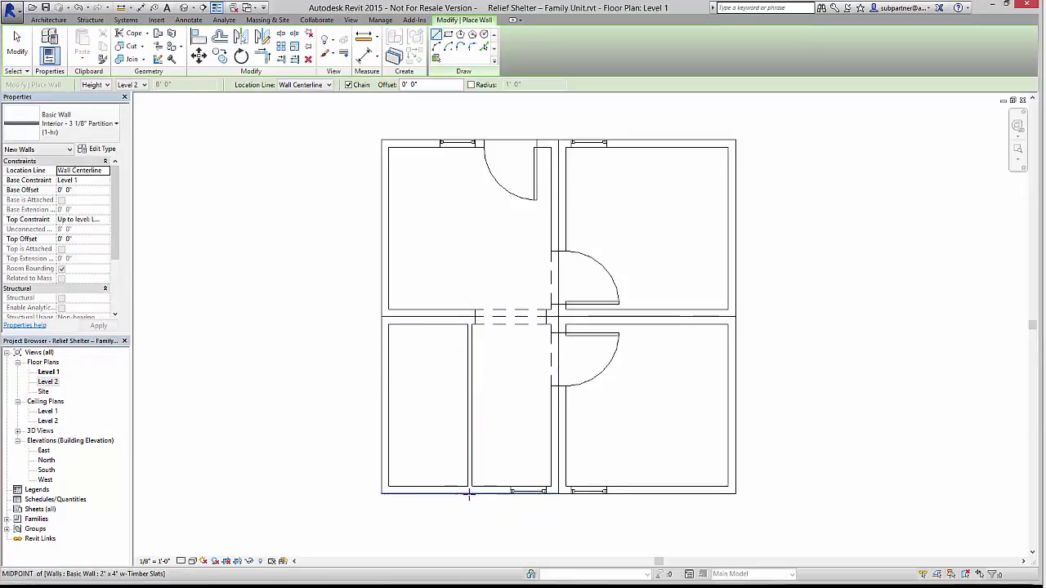
pyautogui.press('Escape')
pyautogui.press('Escape')
# Start a door like the existing interior ones using a duplicated Single-Flush_No Trim type named 30" x 80" with a 30" width
pyautogui.rightClick(574, 363)
pyautogui.click(605, 227)
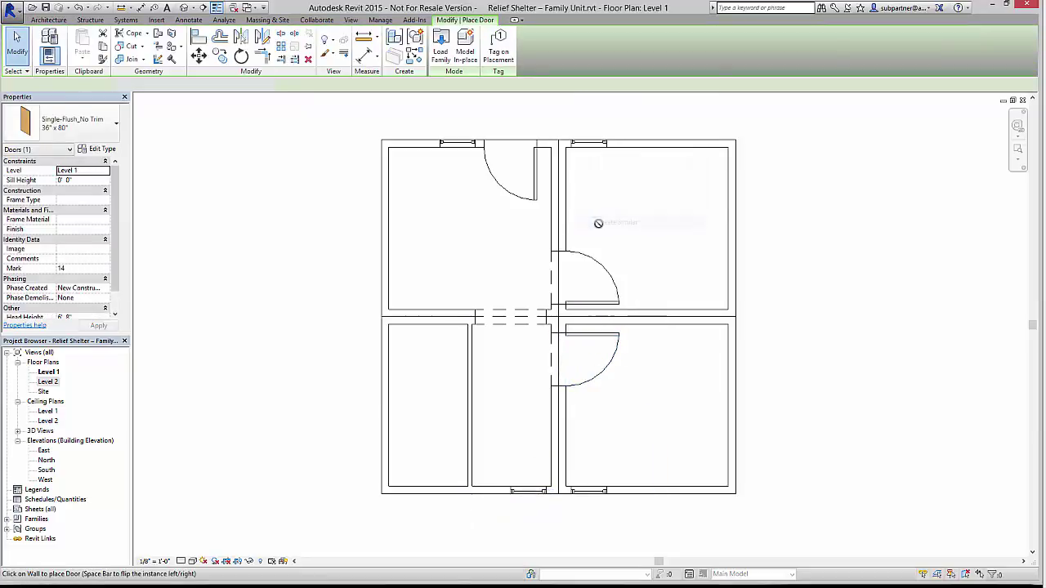
pyautogui.click(102, 150)
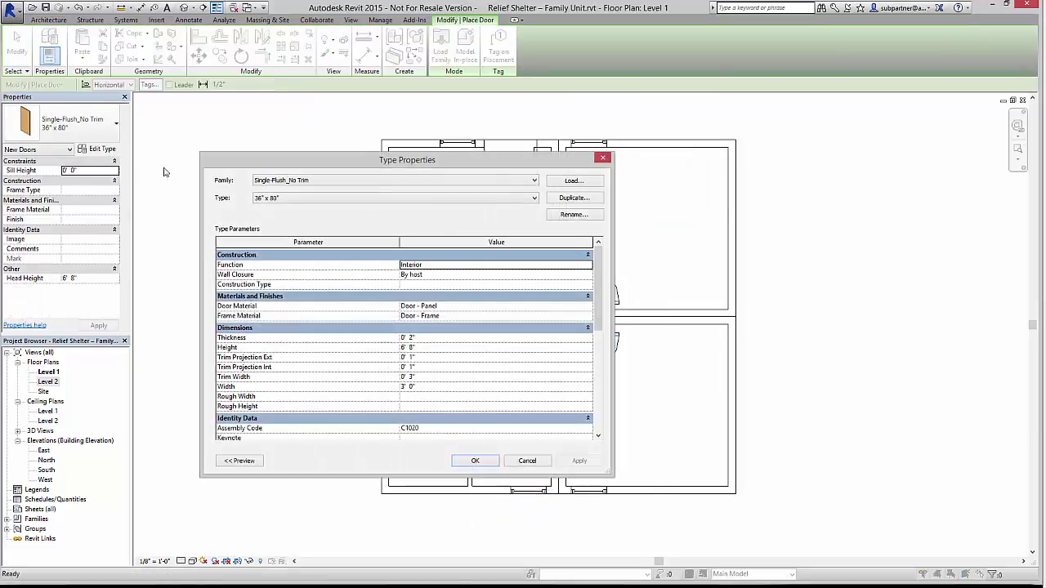
pyautogui.click(573, 199)
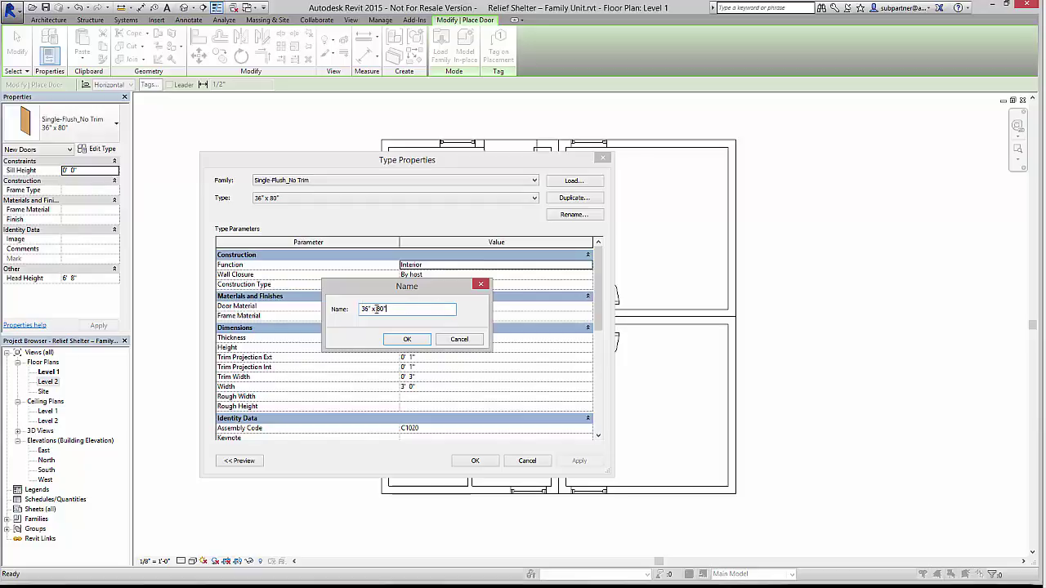
pyautogui.click(415, 339)
pyautogui.click(429, 389)
pyautogui.write('30"')
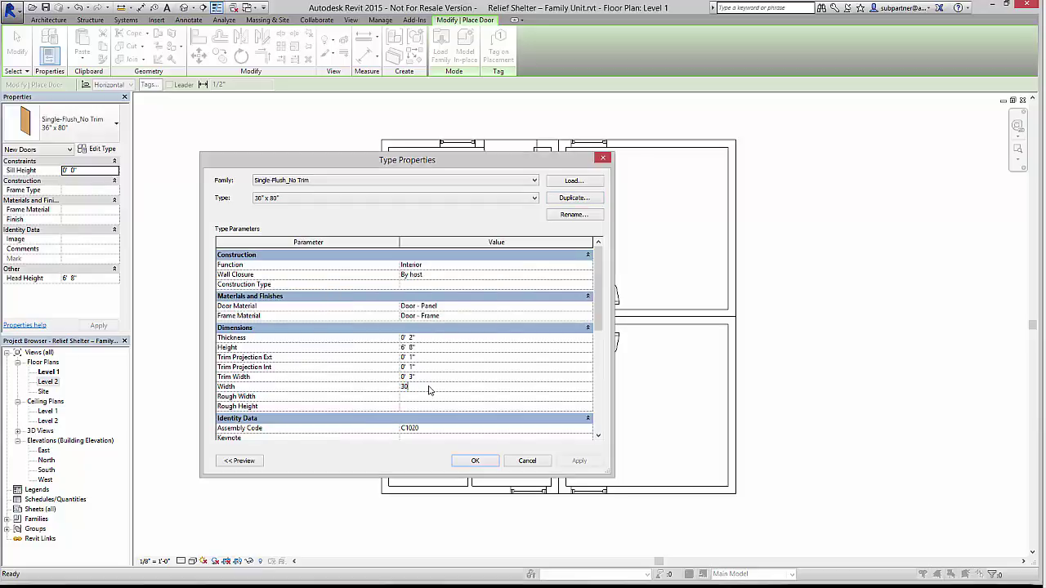
pyautogui.press('Return')
pyautogui.click(477, 460)
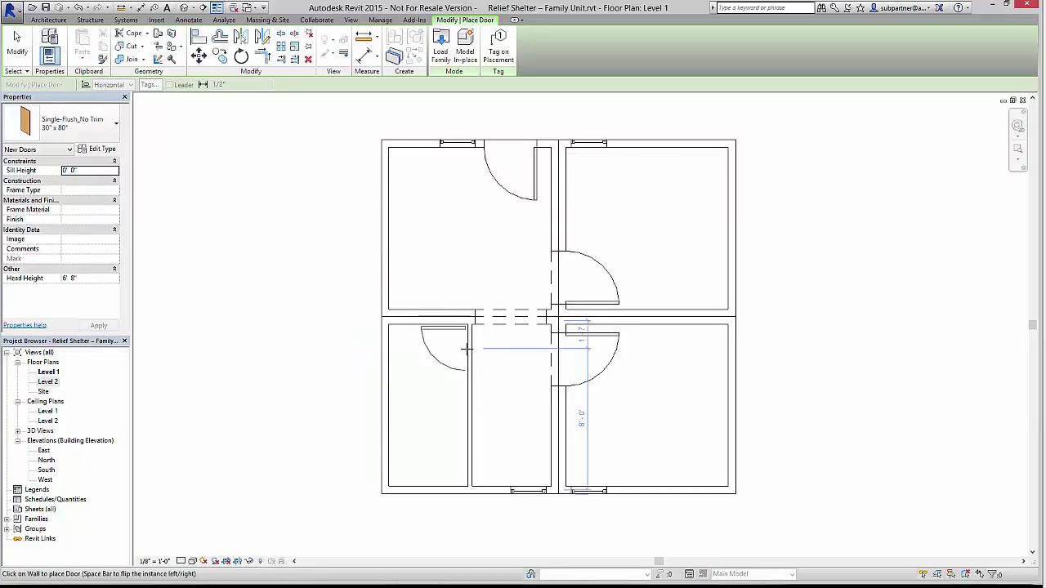
# Place the 30" x 80" door near the upper end of the new partition, swinging into the narrow left room
pyautogui.click(465, 355)
pyautogui.press('Escape')
pyautogui.press('Escape')
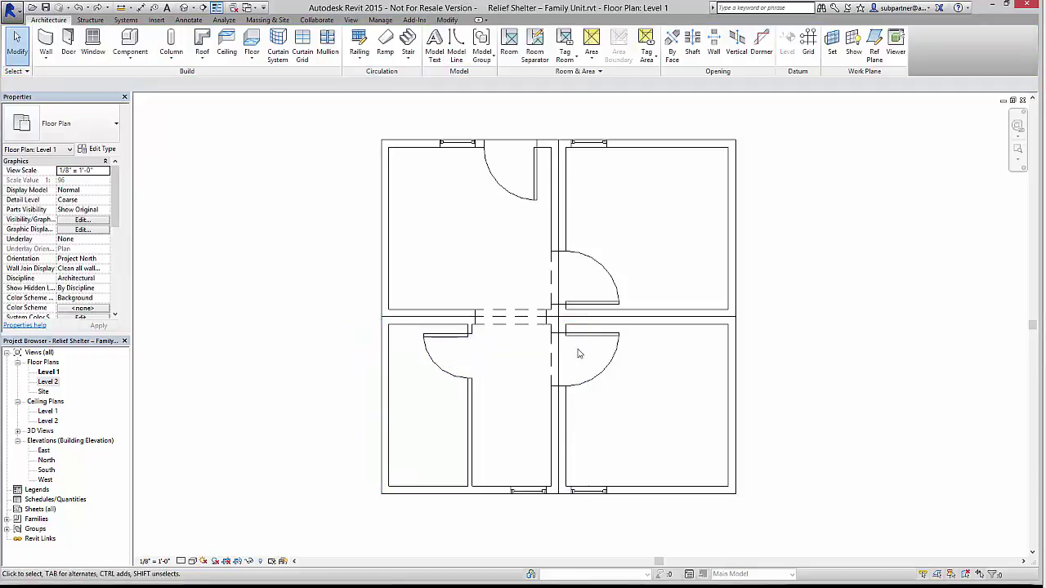
# Show the 3D view and the Level 1 floor plan side by side, fit the whole plan in view, and make the 3D view active
pyautogui.click(1012, 100)
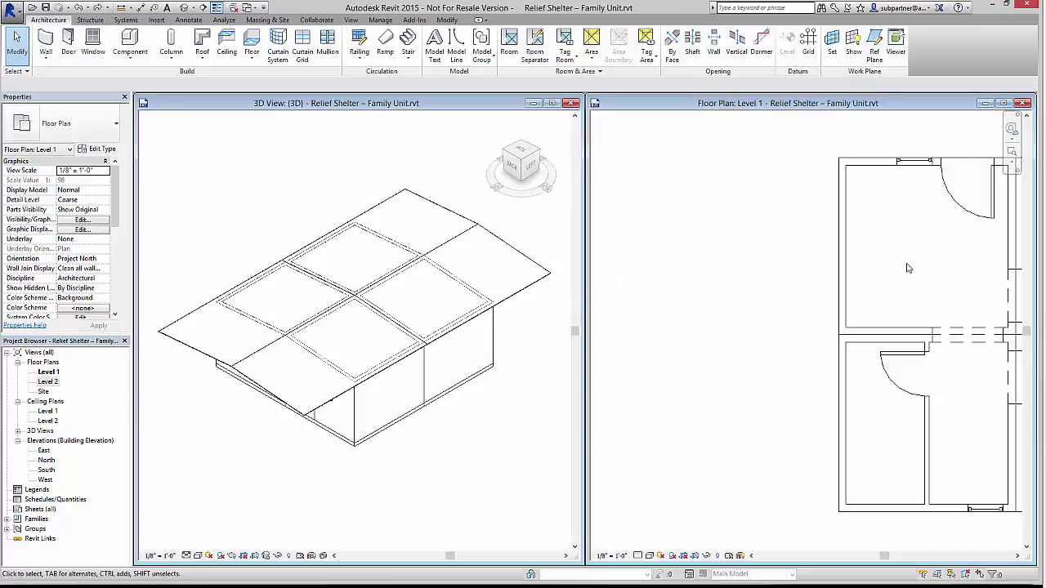
pyautogui.scroll(-4, 907, 268)
pyautogui.moveTo(905, 269); pyautogui.dragTo(779, 349, button='middle')
pyautogui.click(488, 424)
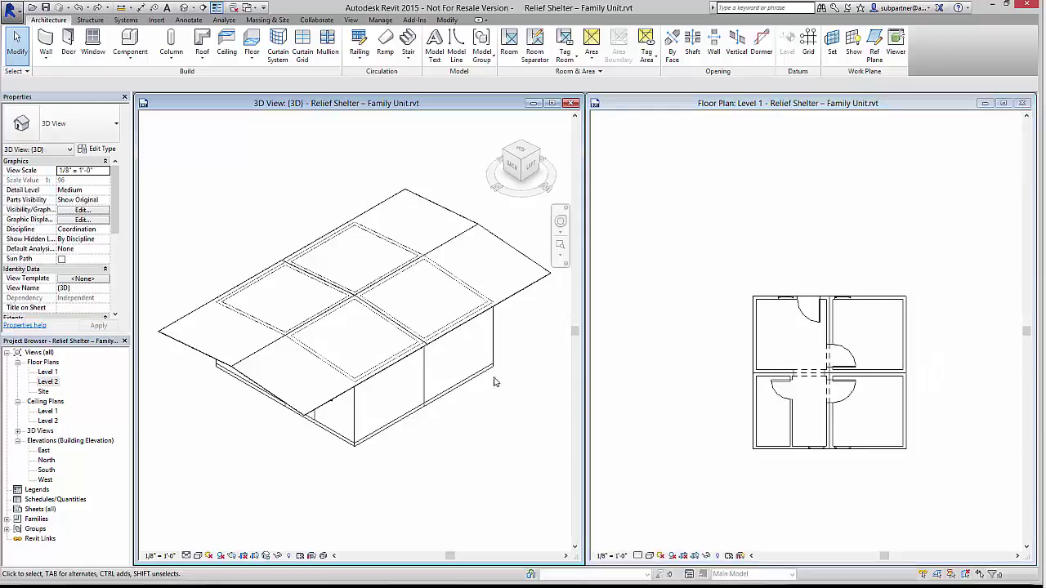
# Edit the footprint of the roof panel over the partitioned room, reducing its long overhang to 6" beyond the wall
pyautogui.click(498, 266)
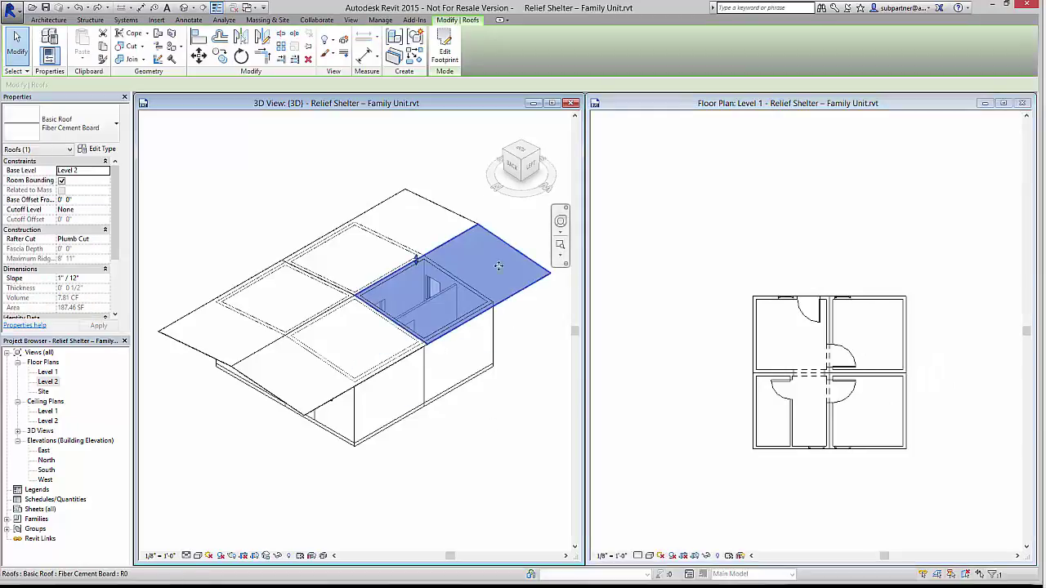
pyautogui.click(445, 51)
pyautogui.click(514, 251)
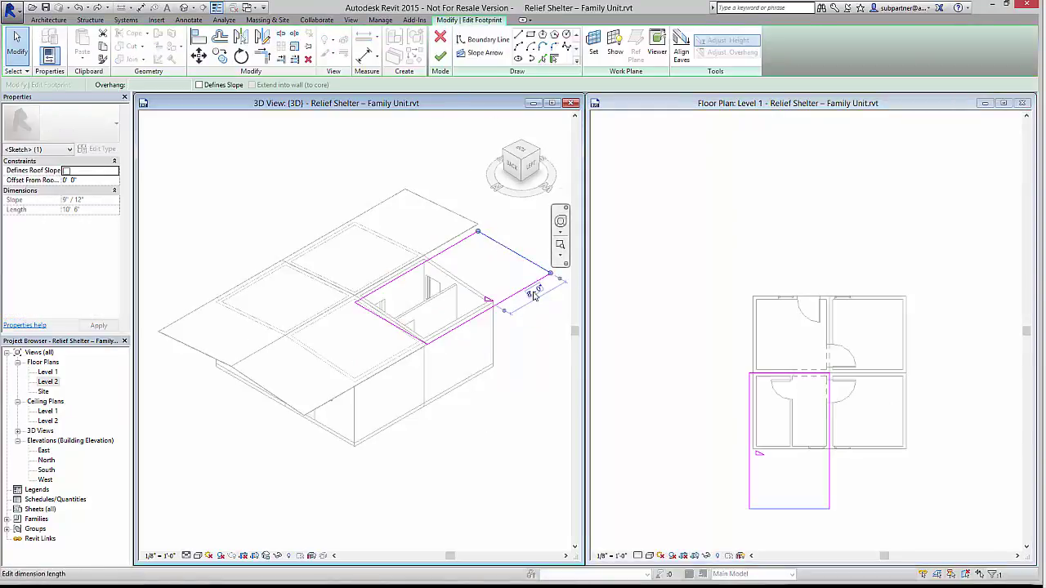
pyautogui.click(534, 294)
pyautogui.write('6')
pyautogui.press('Return')
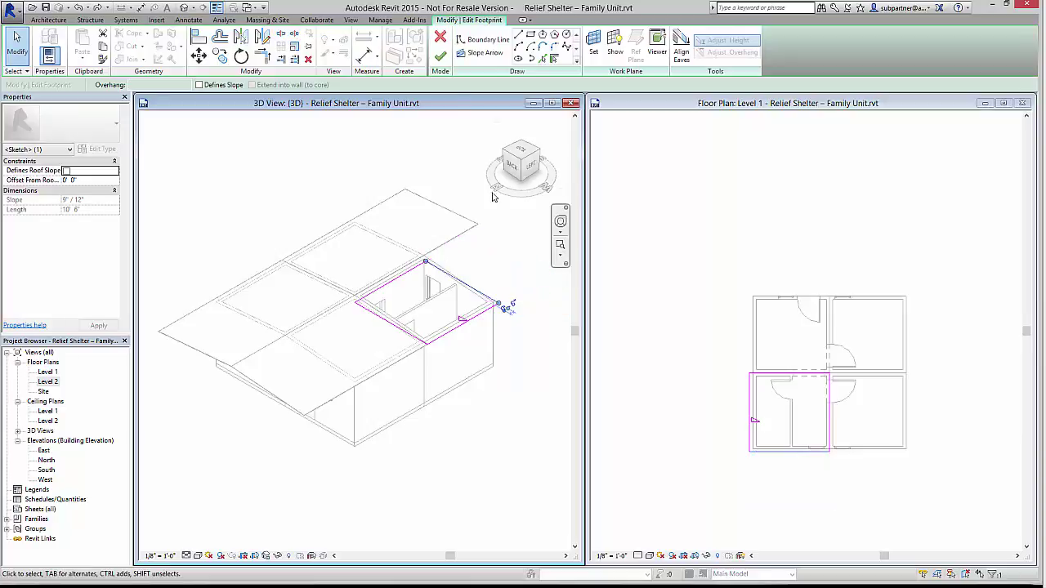
pyautogui.click(439, 55)
# Edit the adjacent rear roof panel's footprint, setting its overhang to 6" to match the neighbouring panel
pyautogui.click(404, 237)
pyautogui.click(445, 55)
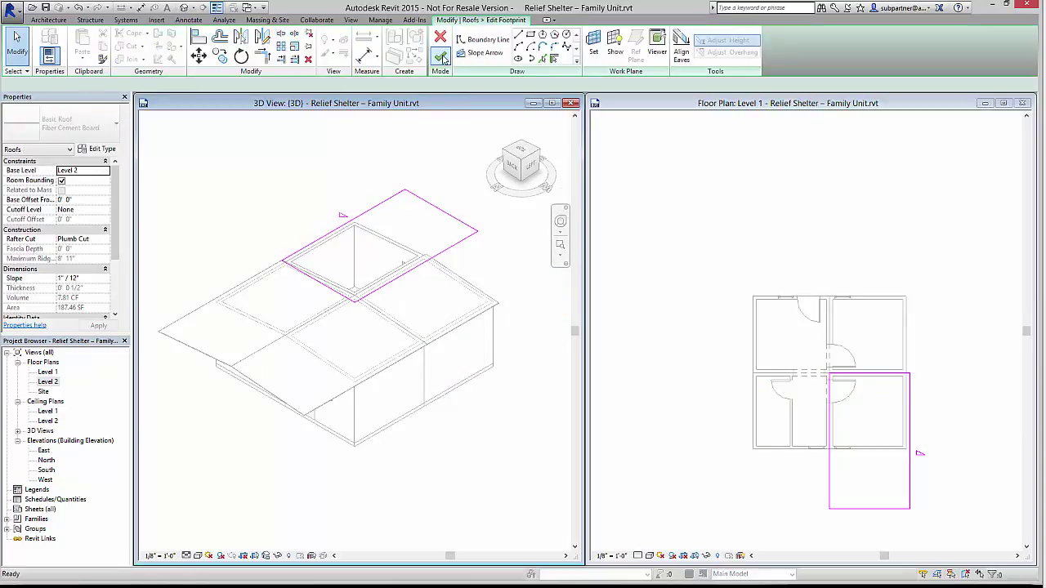
pyautogui.click(441, 211)
pyautogui.click(463, 247)
pyautogui.write('6')
pyautogui.press('Return')
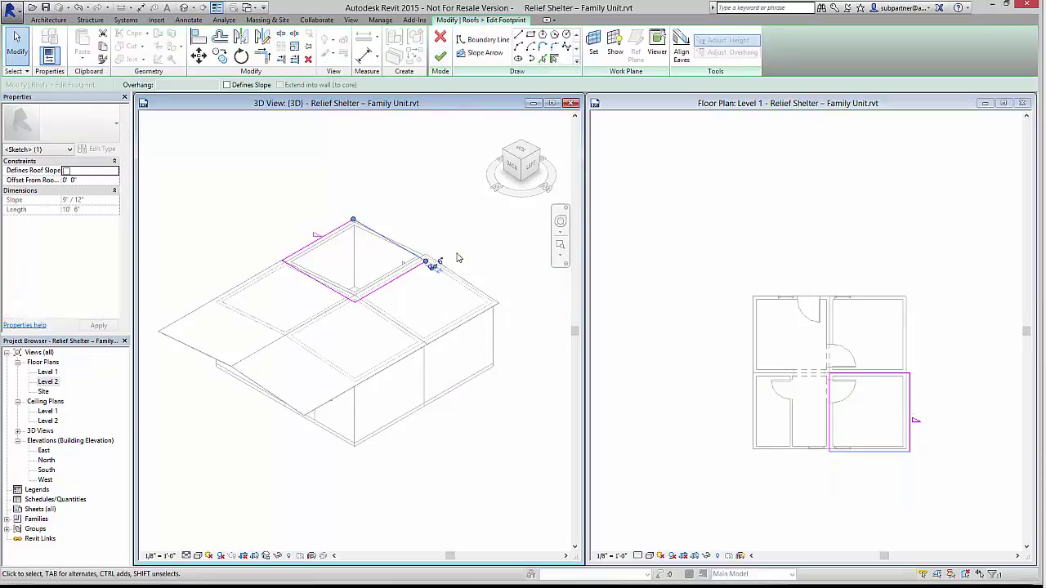
pyautogui.click(439, 55)
pyautogui.click(441, 173)
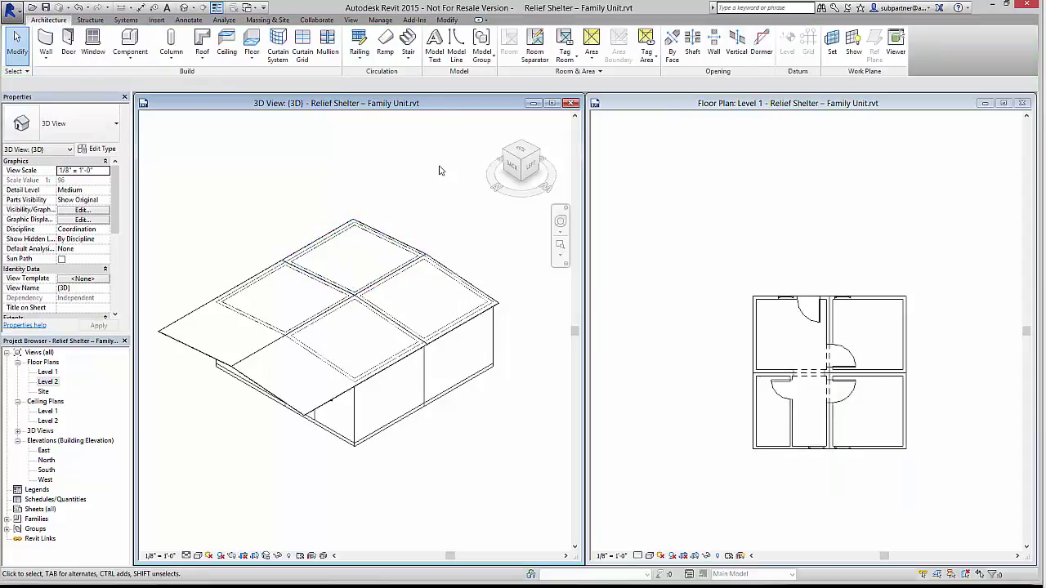
# Load the 4x4 type of the Dimension Lumber-Column family from the Structural Columns library for placing structural columns
pyautogui.click(170, 59)
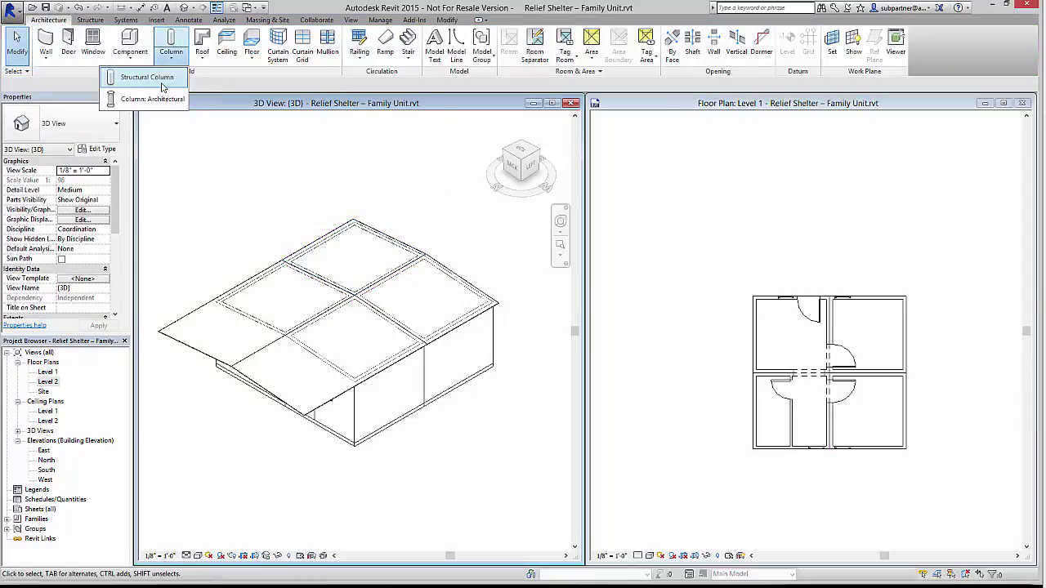
pyautogui.click(156, 81)
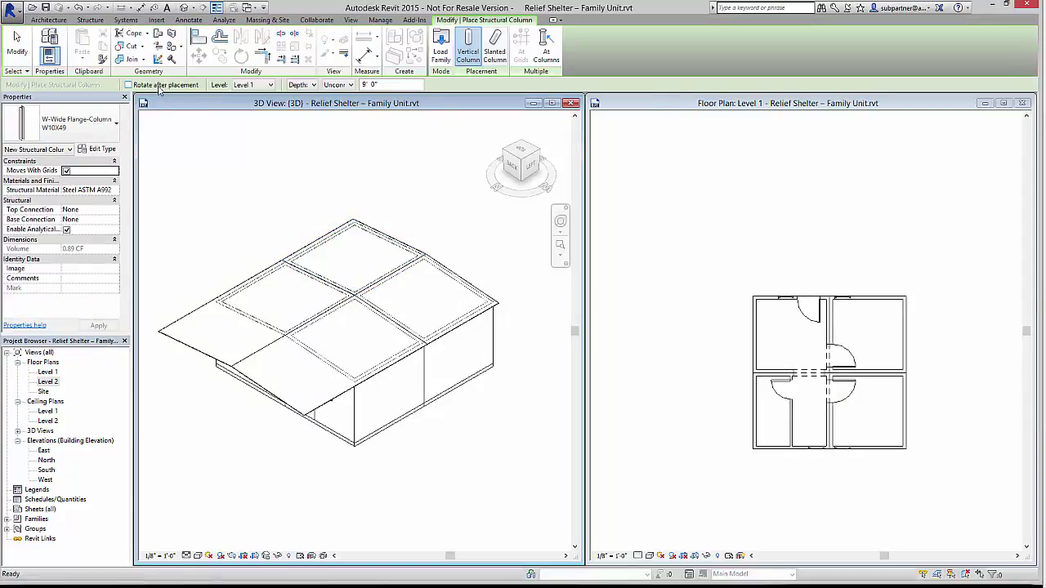
pyautogui.click(441, 57)
pyautogui.scroll(-5, 507, 343)
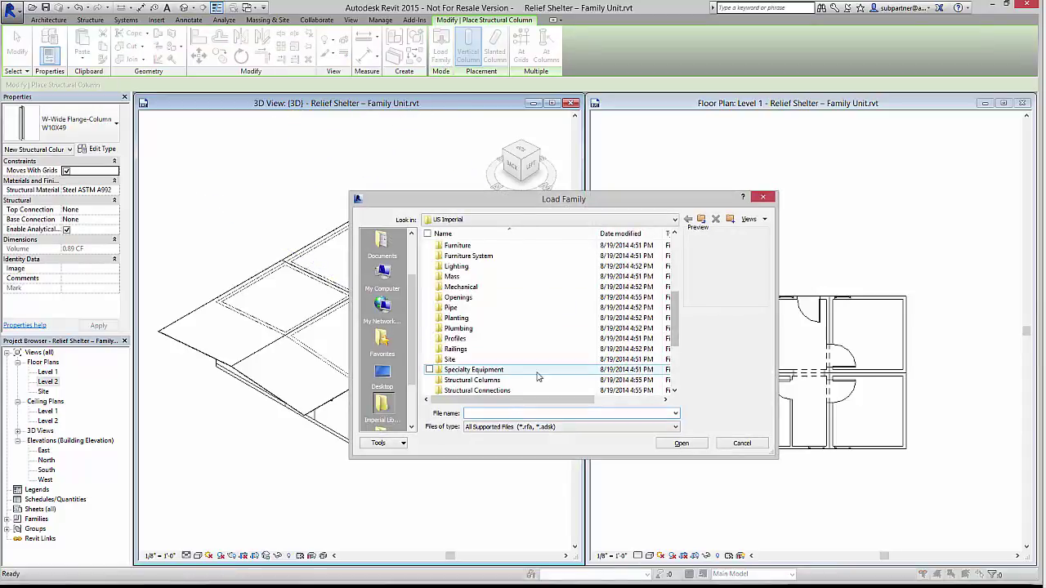
pyautogui.doubleClick(491, 375)
pyautogui.doubleClick(478, 287)
pyautogui.doubleClick(486, 246)
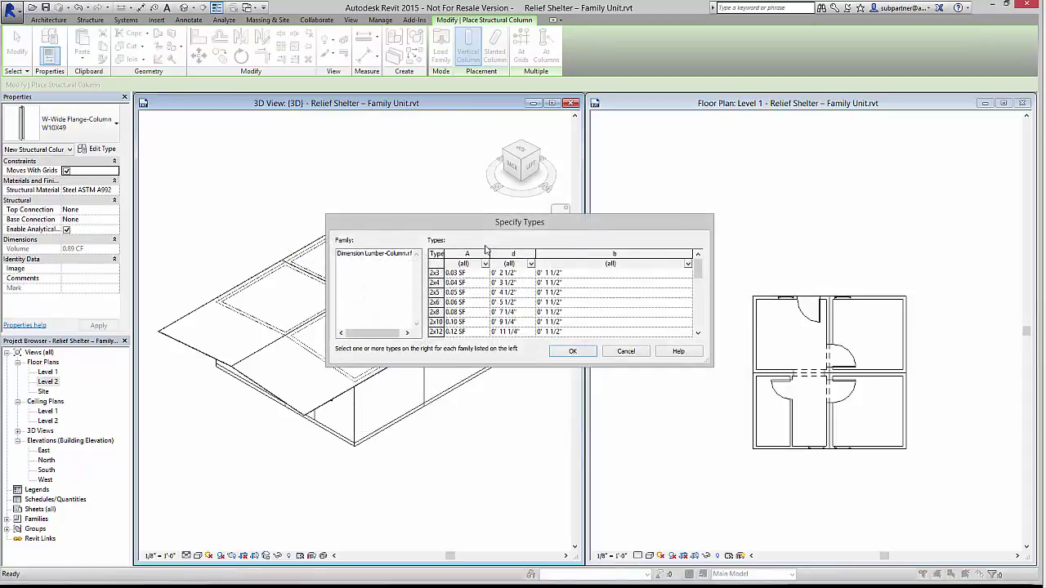
pyautogui.click(698, 312)
pyautogui.click(450, 293)
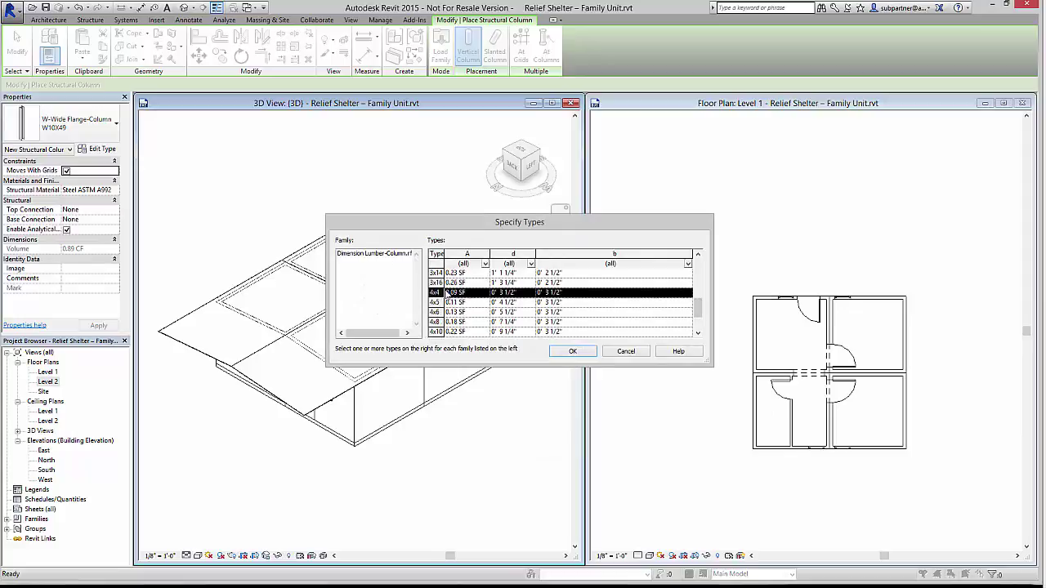
pyautogui.click(574, 352)
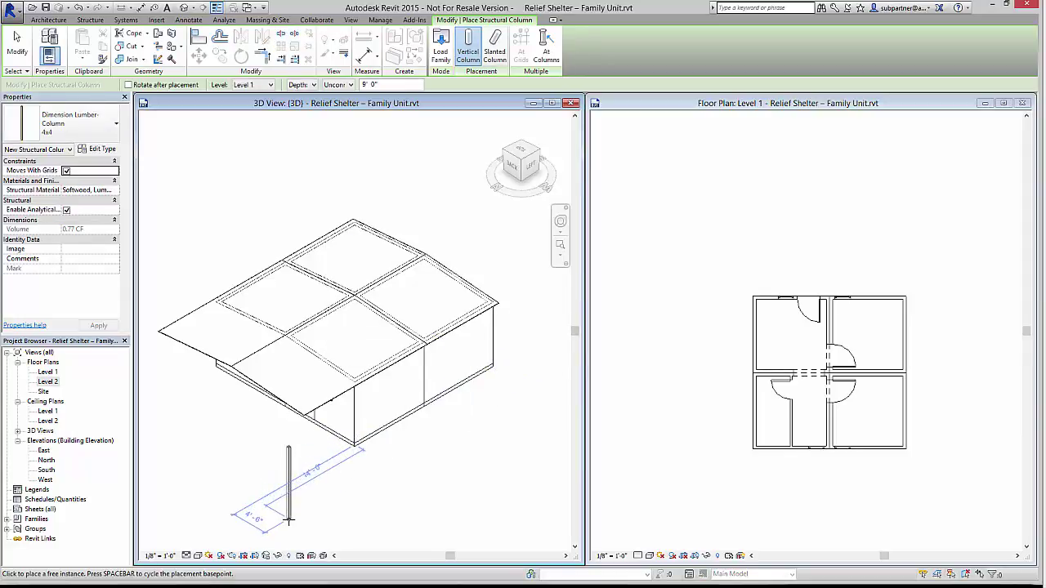
# Place three 4x4 Dimension Lumber columns freely in the 3D view in front of the remaining roof overhang
pyautogui.click(287, 519)
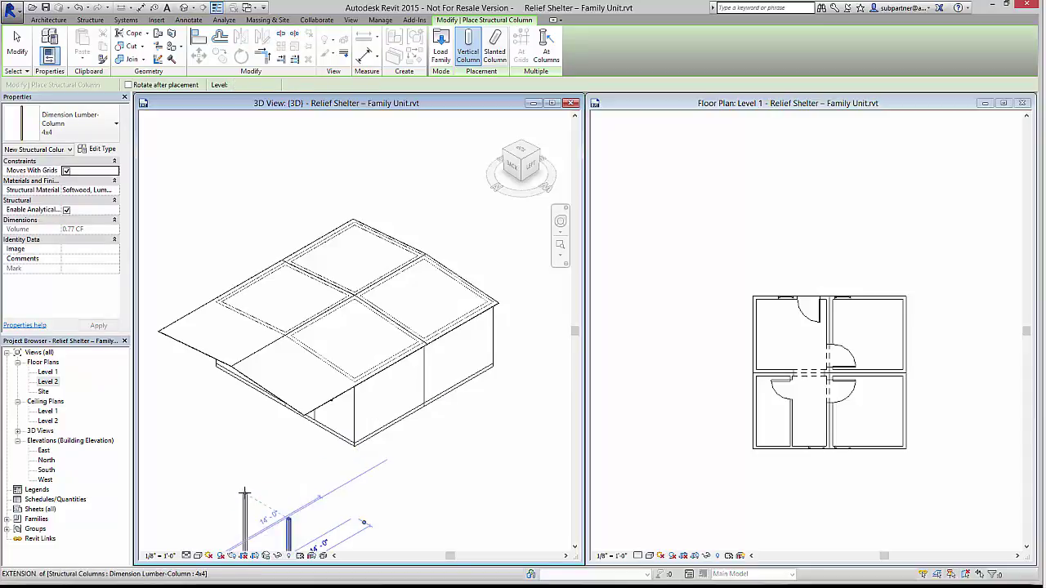
pyautogui.click(233, 451)
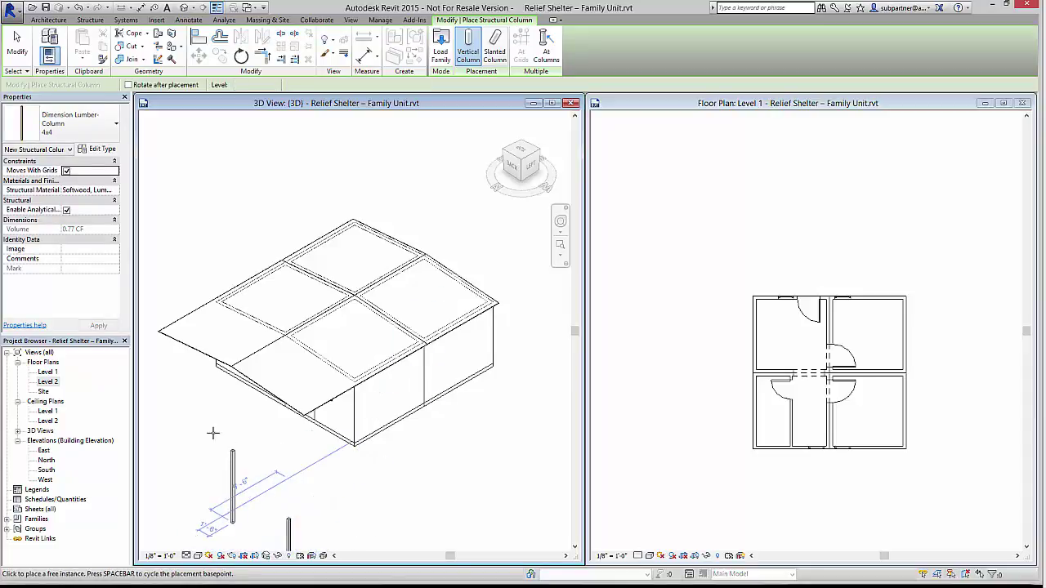
pyautogui.click(185, 404)
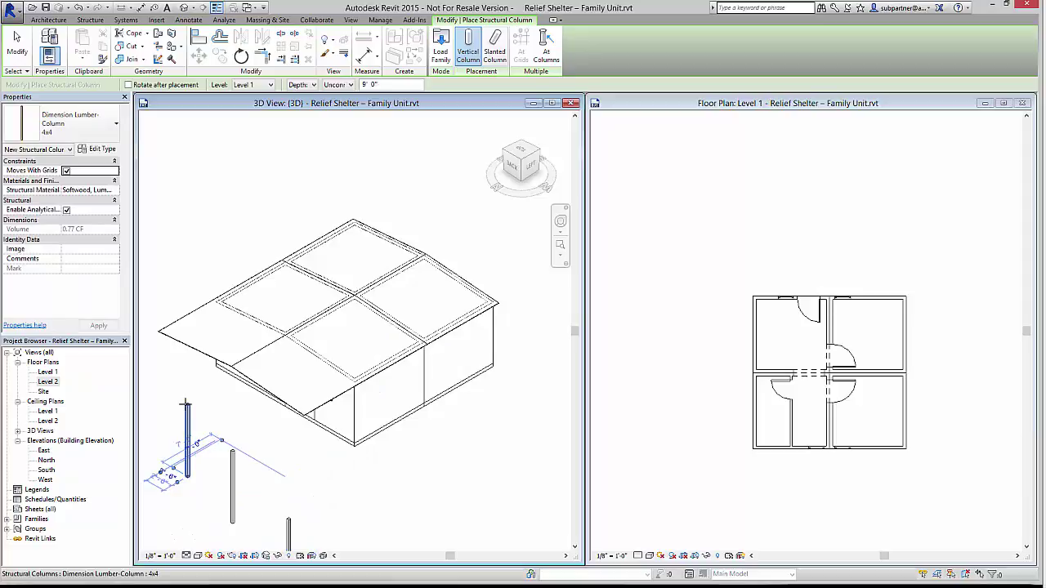
pyautogui.press('Escape')
pyautogui.press('Escape')
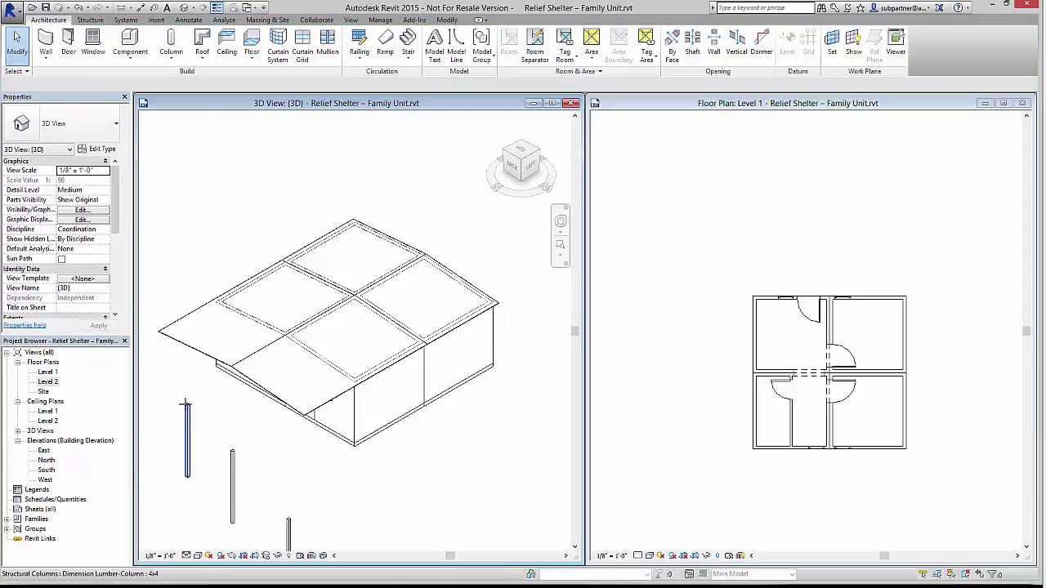
# Set all three columns' top level to Level 2 and their base offset to 0' 0"
pyautogui.click(186, 405)
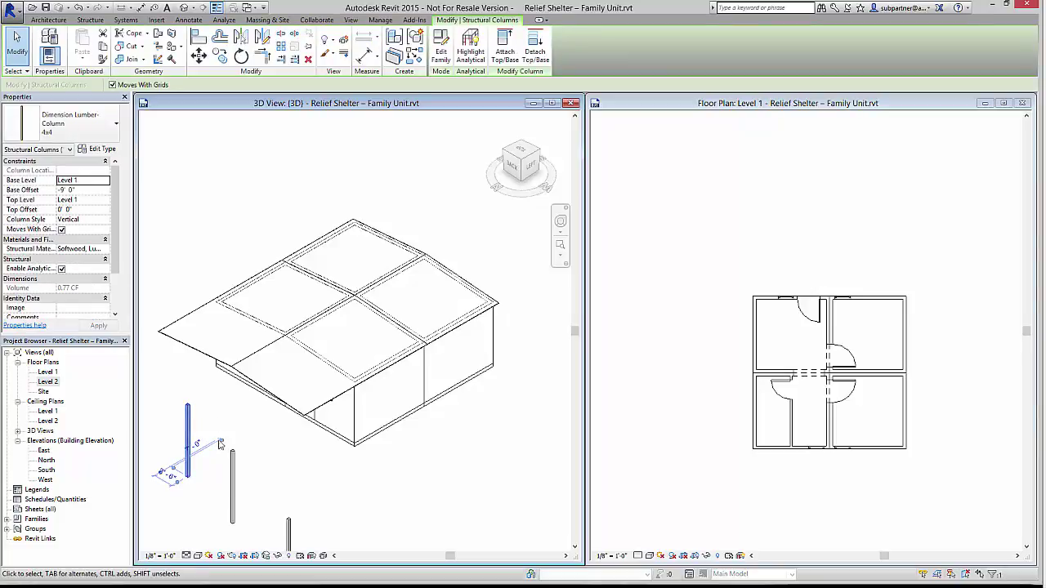
pyautogui.keyDown('ctrl'); pyautogui.click(233, 499); pyautogui.keyUp('ctrl')
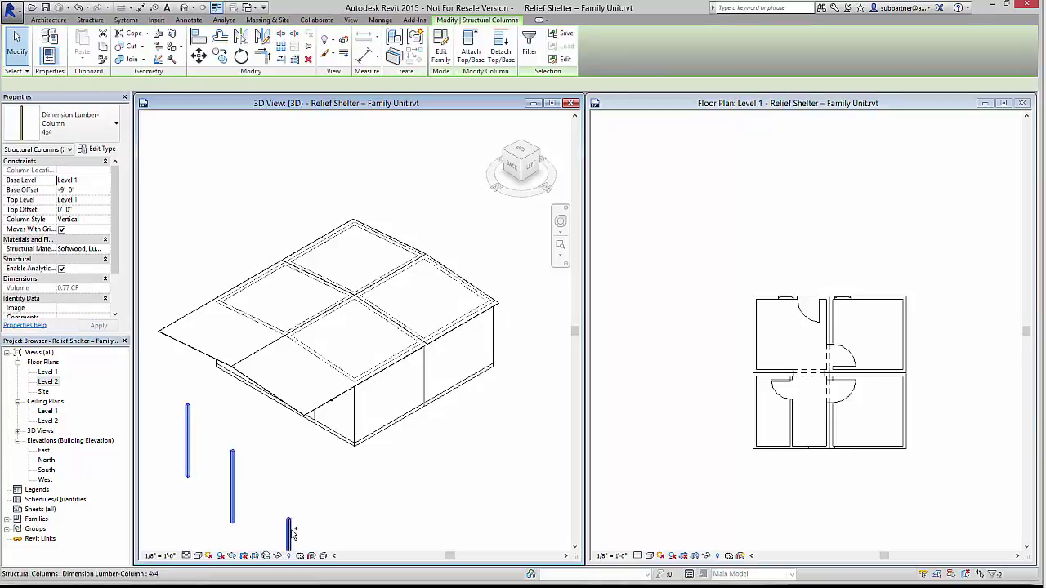
pyautogui.keyDown('ctrl'); pyautogui.click(288, 533); pyautogui.keyUp('ctrl')
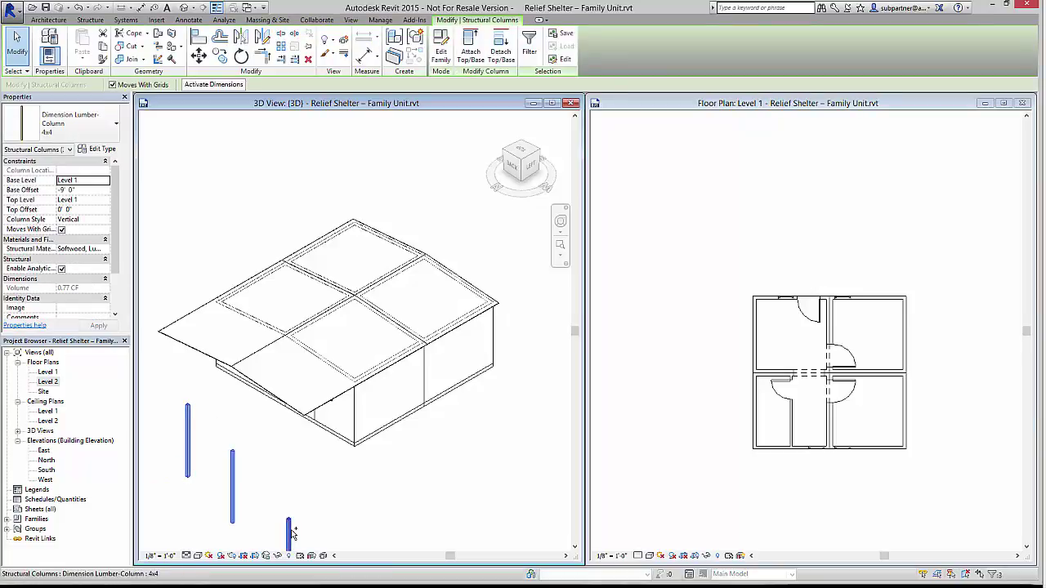
pyautogui.click(102, 199)
pyautogui.click(104, 201)
pyautogui.click(98, 219)
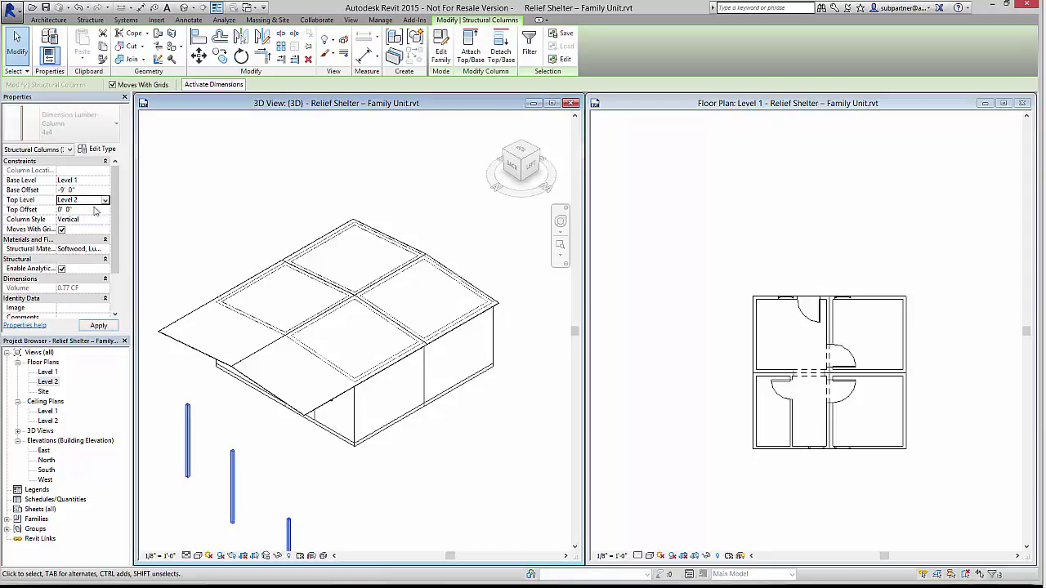
pyautogui.click(91, 181)
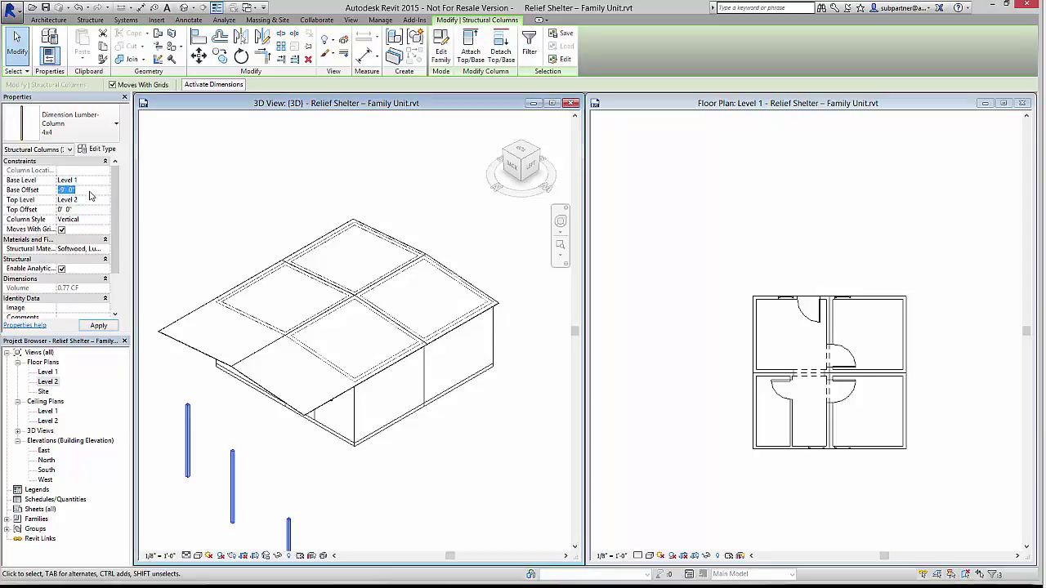
pyautogui.click(104, 326)
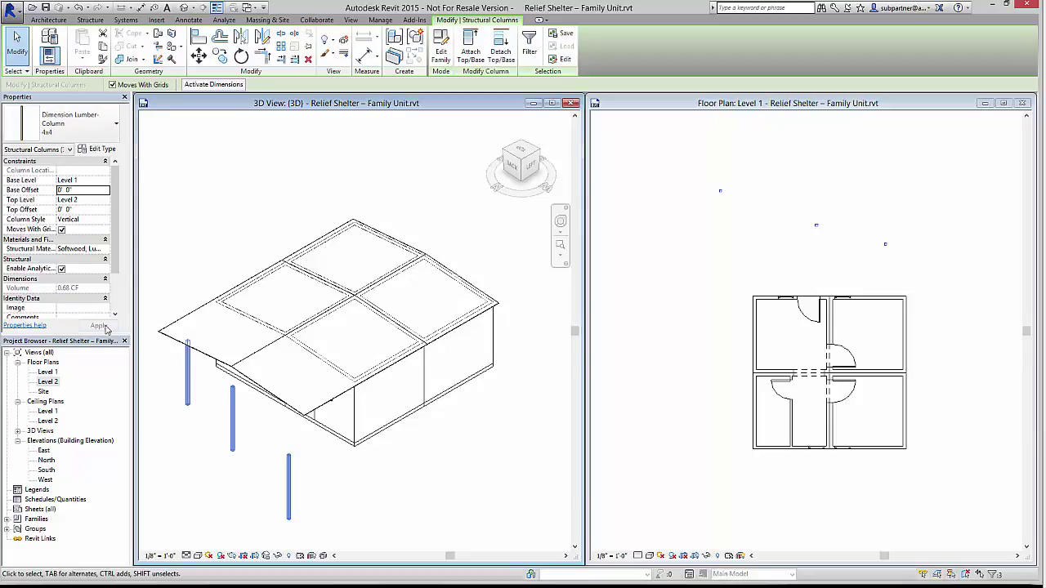
pyautogui.click(675, 315)
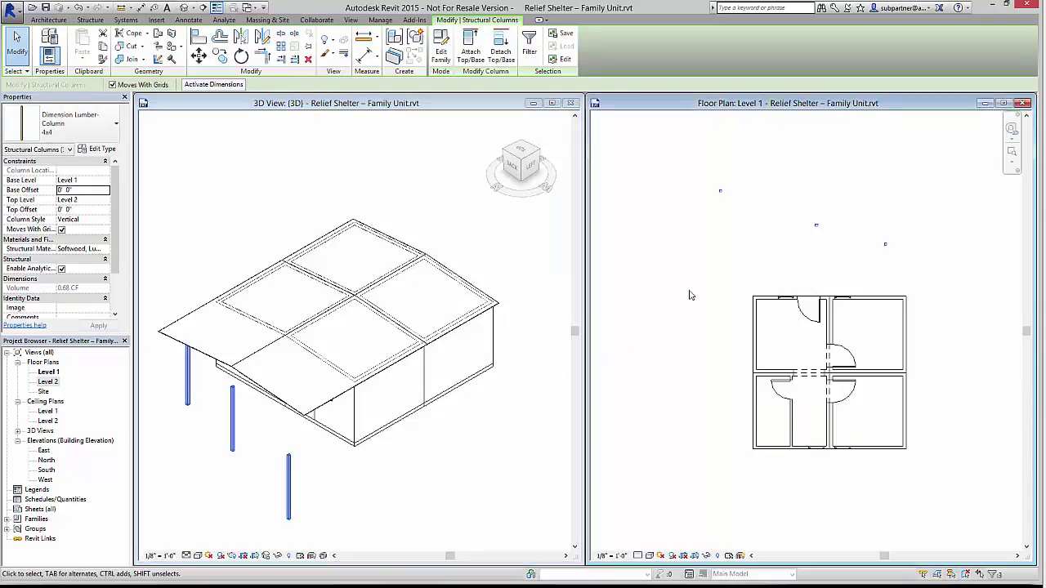
pyautogui.click(689, 294)
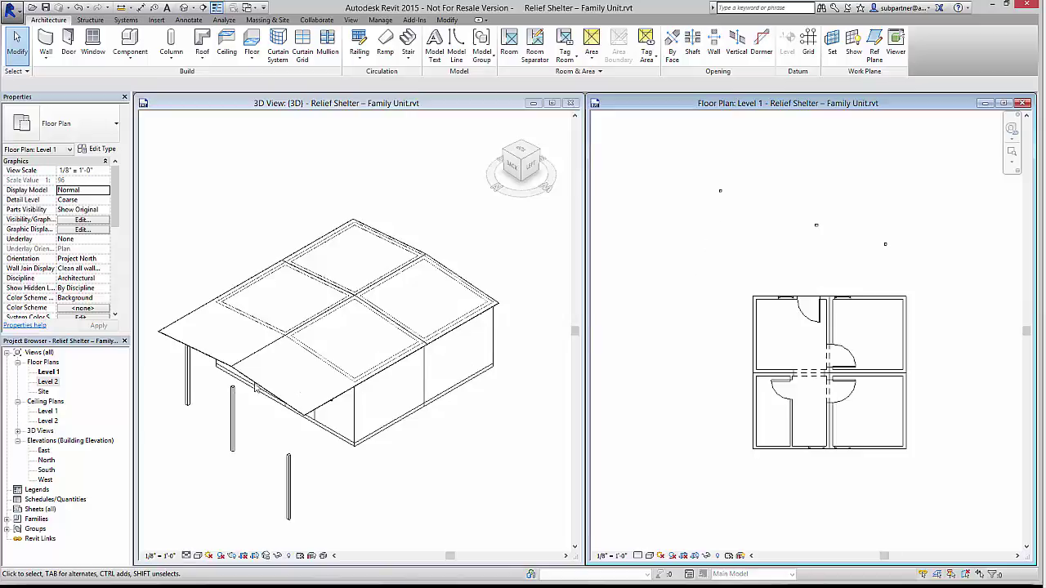
# In the Level 2 floor plan, align the left column with the porch roof's front edge and the building's left outer edge
pyautogui.doubleClick(50, 382)
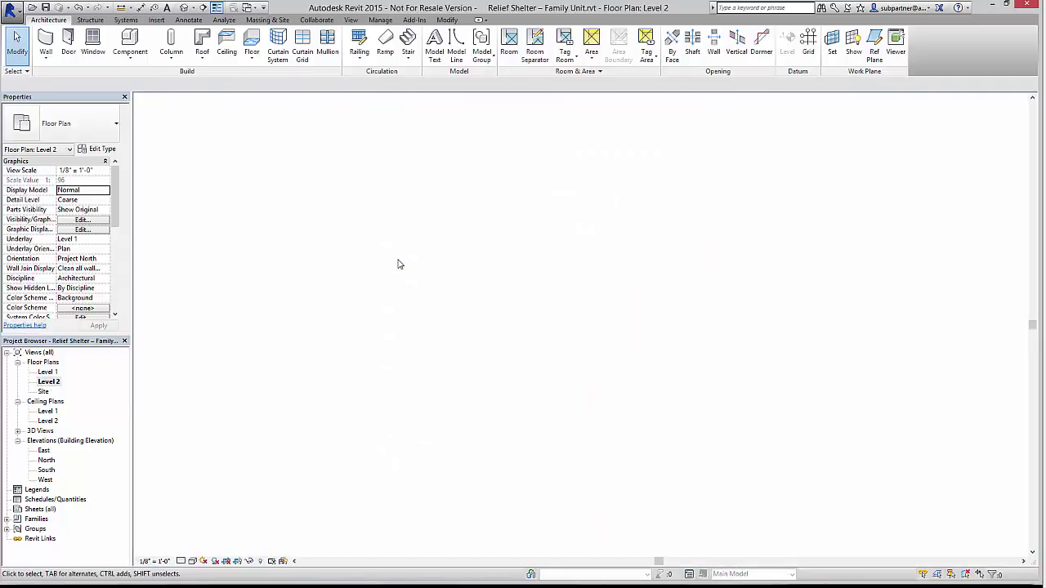
pyautogui.click(447, 20)
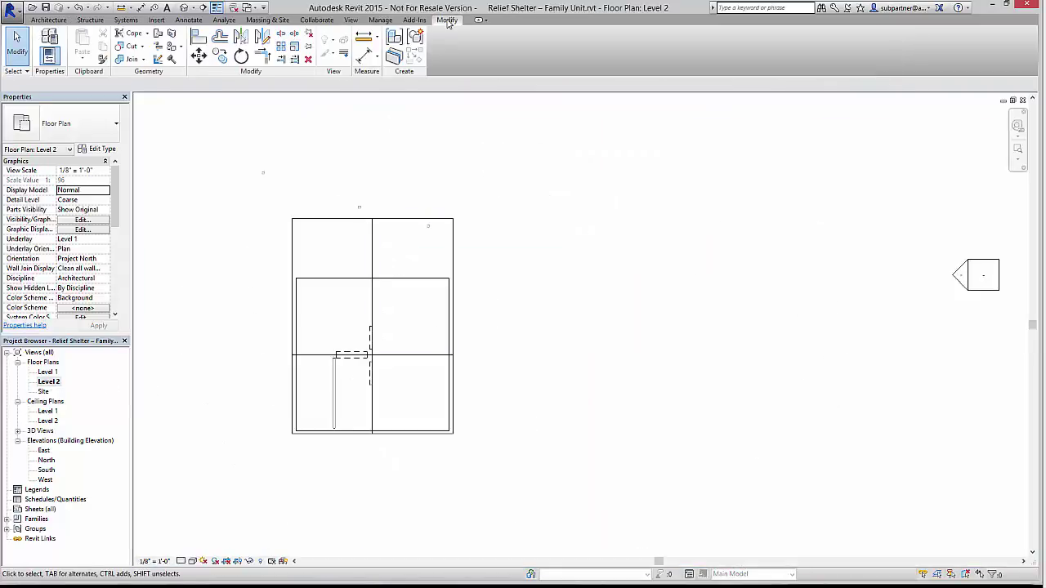
pyautogui.click(199, 37)
pyautogui.scroll(5, 265, 177)
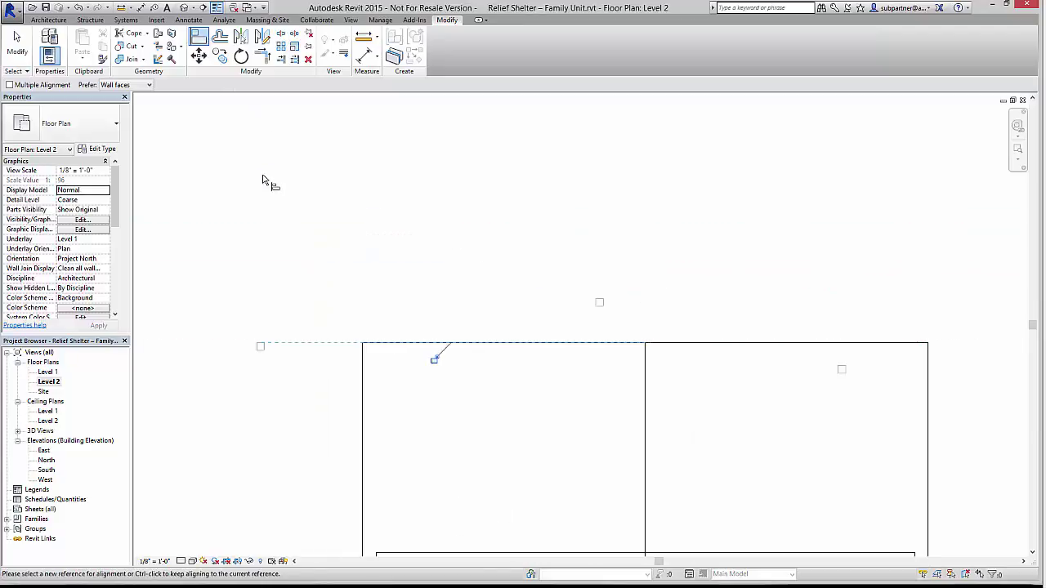
pyautogui.moveTo(381, 560)
pyautogui.mouseDown(button='middle')
pyautogui.moveTo(381, 501)
pyautogui.moveTo(363, 473)
pyautogui.mouseUp(button='middle')
pyautogui.click(364, 472)
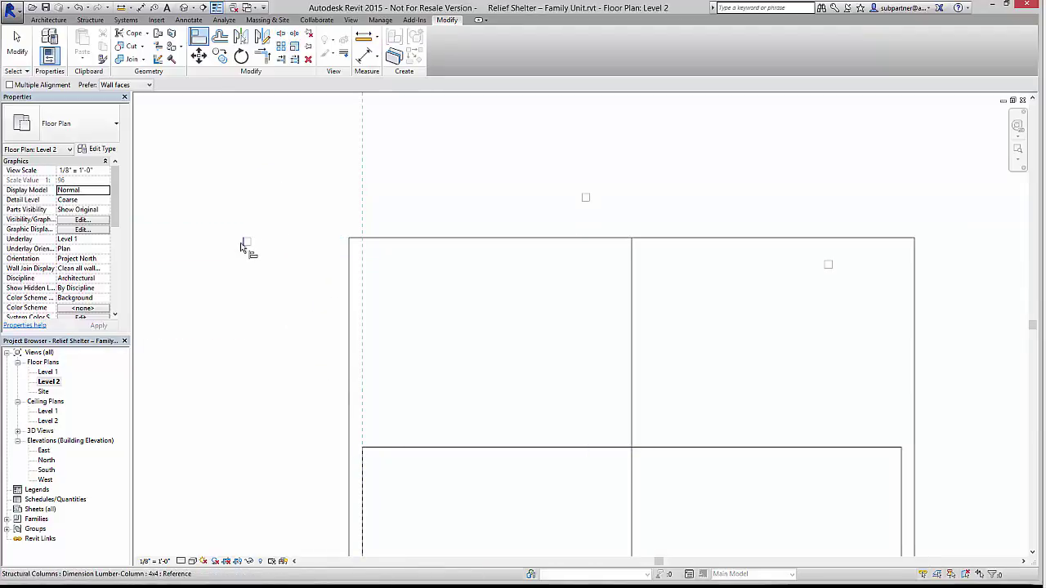
# Align the middle column with the porch roof's front edge and centre it on the roof ridge line
pyautogui.click(619, 239)
pyautogui.click(585, 197)
pyautogui.click(631, 276)
pyautogui.click(585, 244)
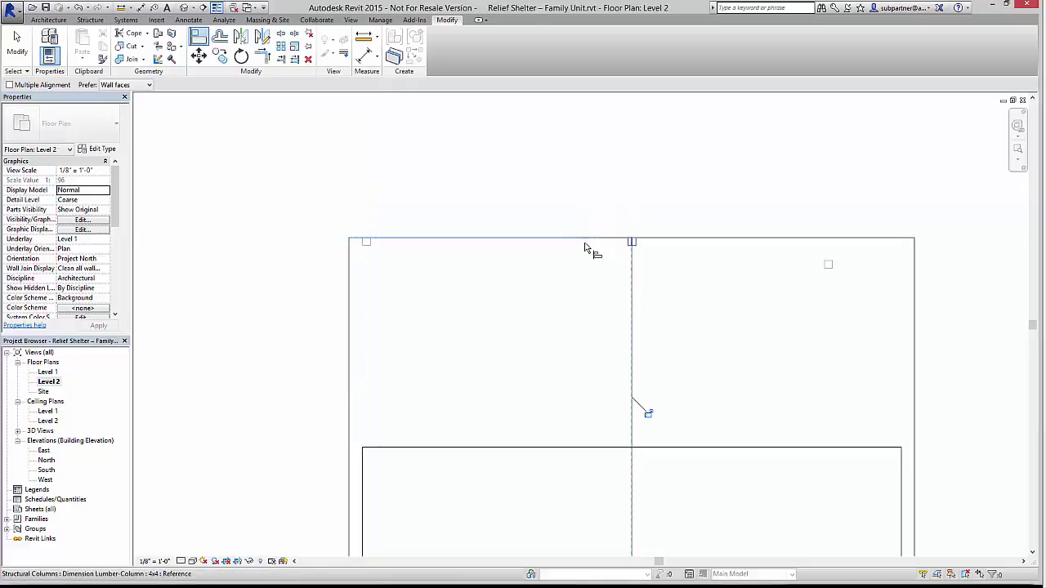
# Align the right column with the porch roof's front edge and the floor's right edge, and close the Level 2 plan
pyautogui.click(841, 241)
pyautogui.click(831, 267)
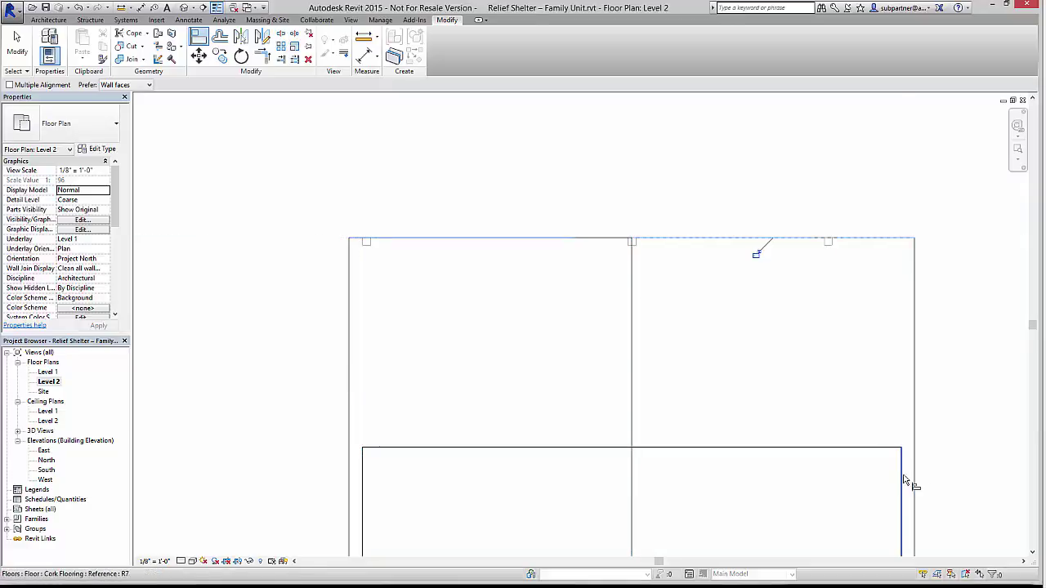
pyautogui.click(902, 480)
pyautogui.click(831, 246)
pyautogui.press('Escape')
pyautogui.press('Escape')
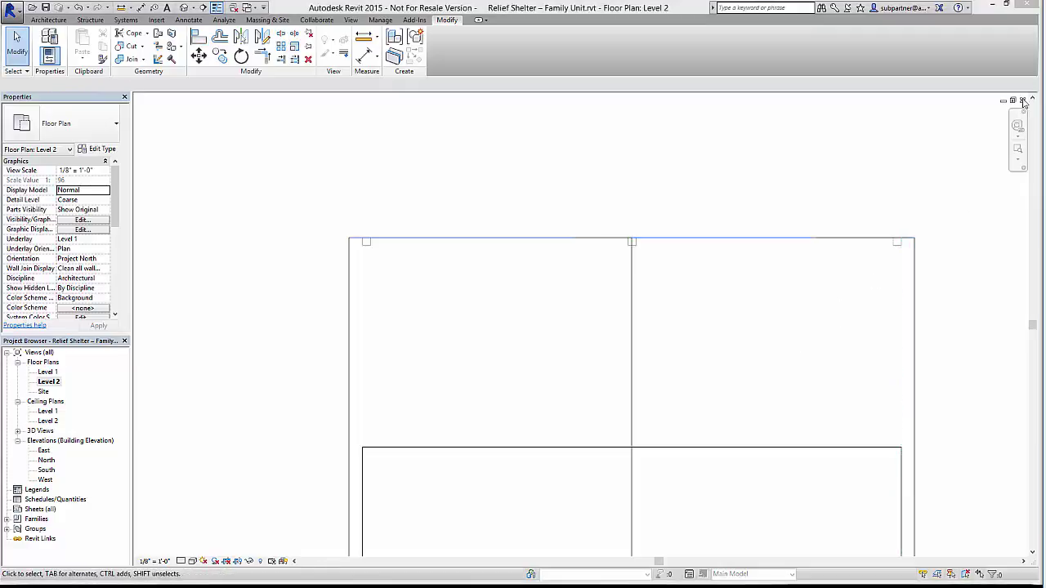
pyautogui.click(1022, 99)
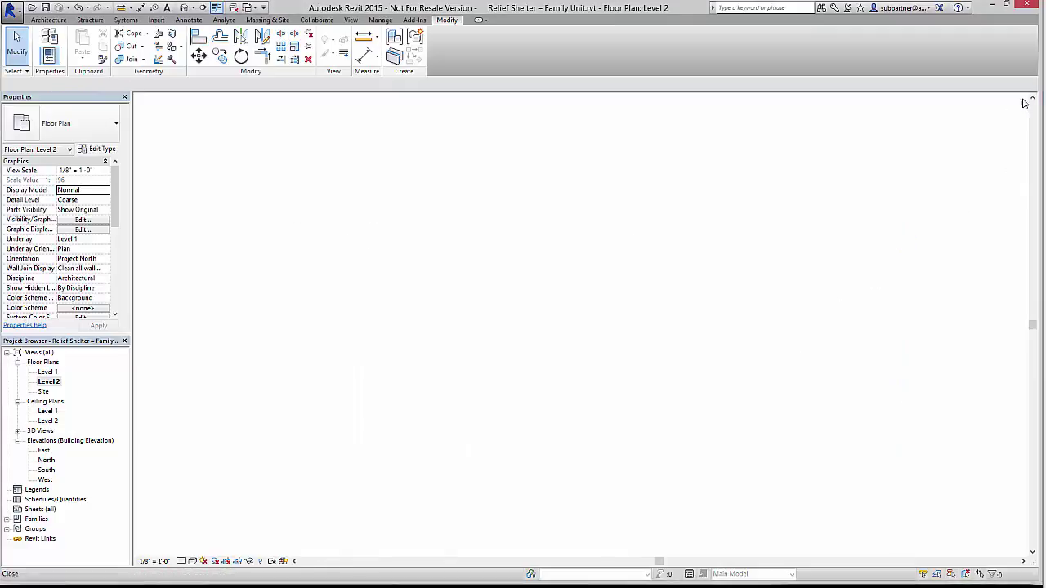
# Attach the top of the middle porch column to the overhanging roof panel in the 3D view
pyautogui.click(233, 420)
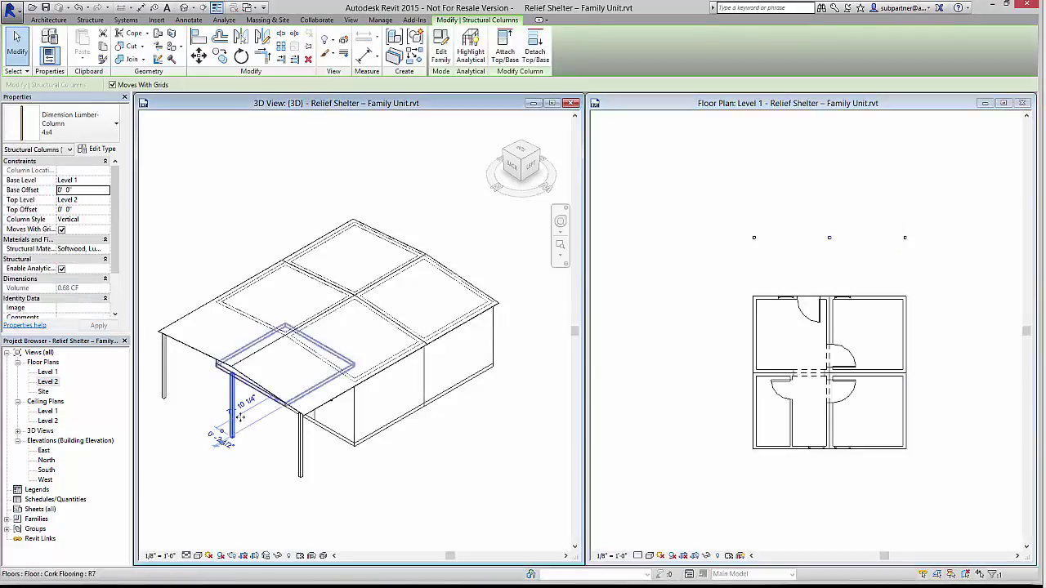
pyautogui.click(505, 47)
pyautogui.click(263, 387)
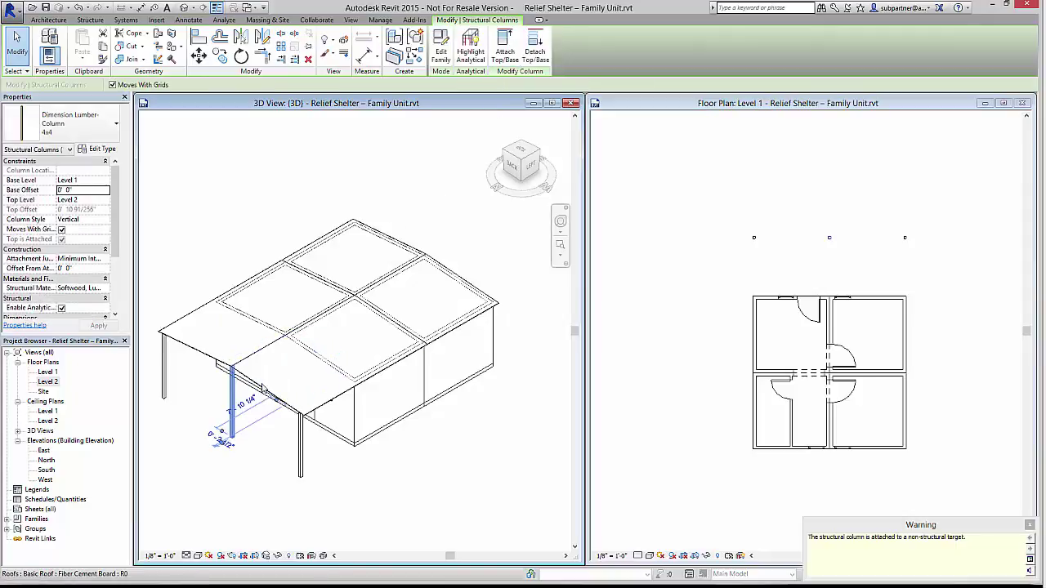
pyautogui.click(1028, 525)
pyautogui.click(416, 483)
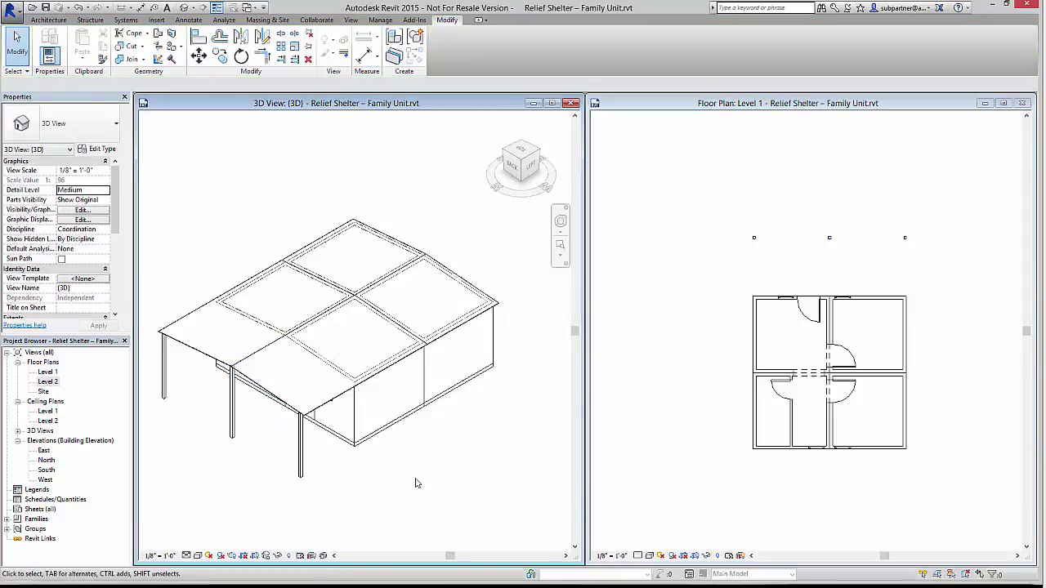